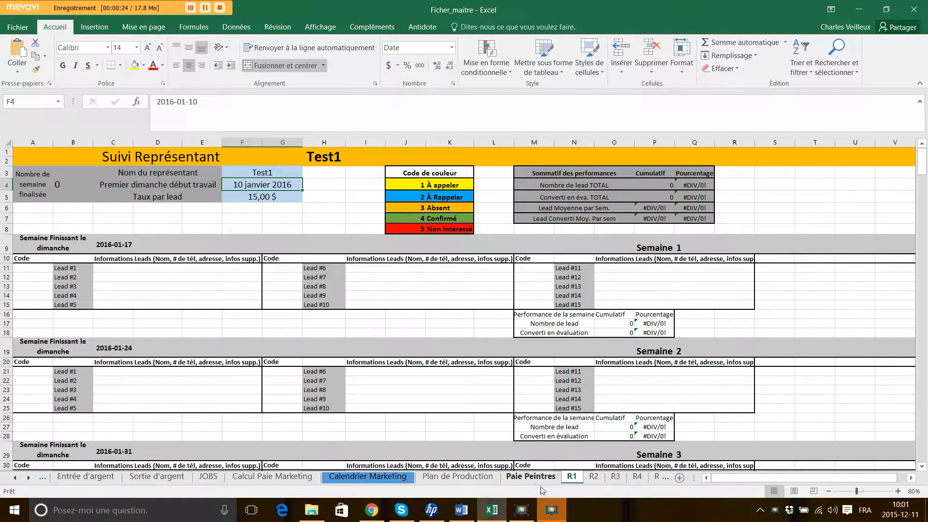
Look through the R5 and R8 representative sheets, then switch to the R1 tracking sheet.
{"action": "left_click", "coordinate": [665, 478]}
{"action": "left_click", "coordinate": [665, 478]}
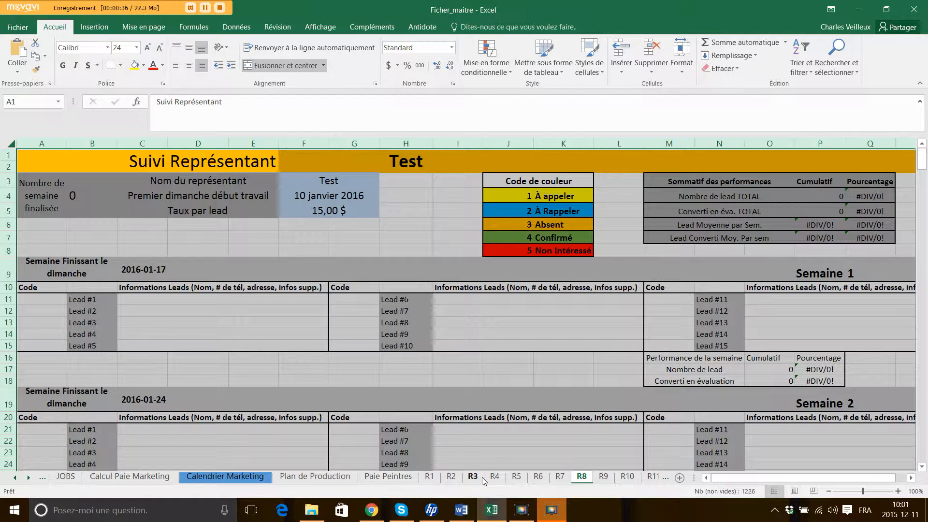
{"action": "left_click", "coordinate": [428, 477]}
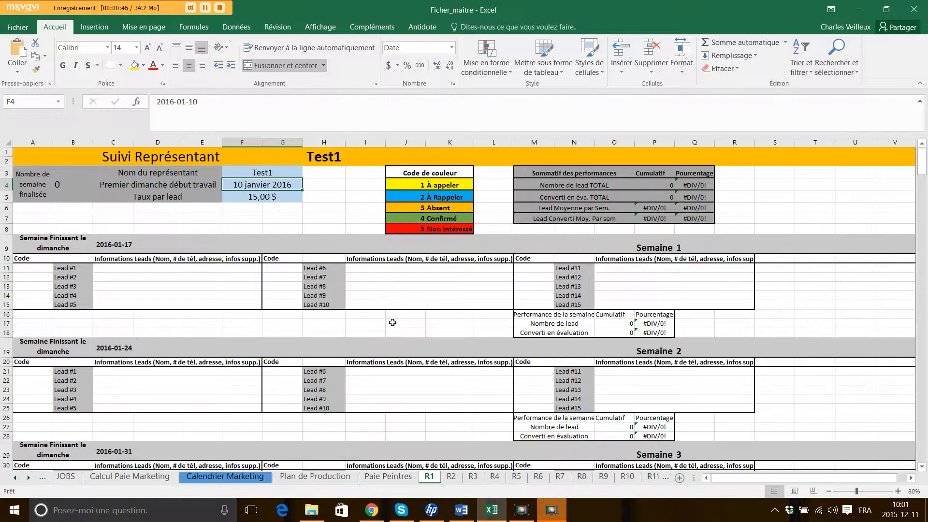
Replace Test1 in F3 with the representative's full name, then bring up the system calendar.
{"action": "left_click", "coordinate": [263, 174]}
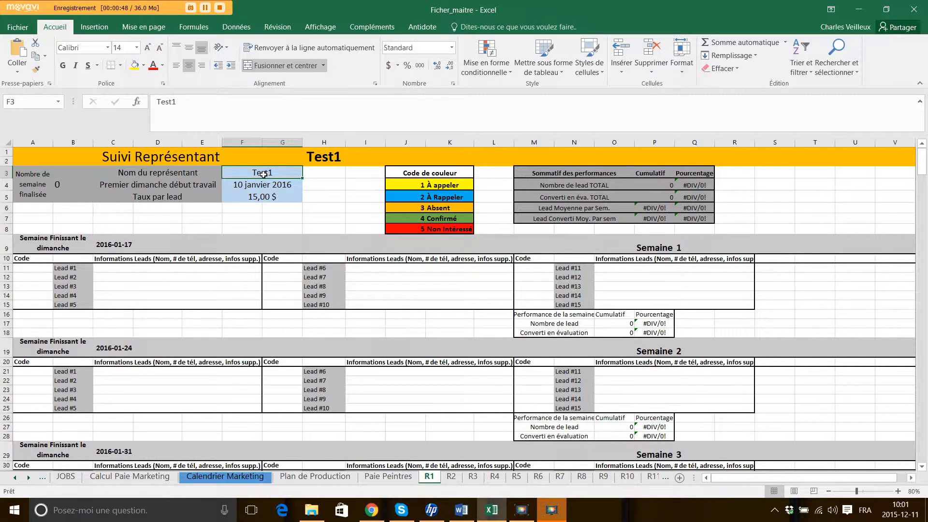
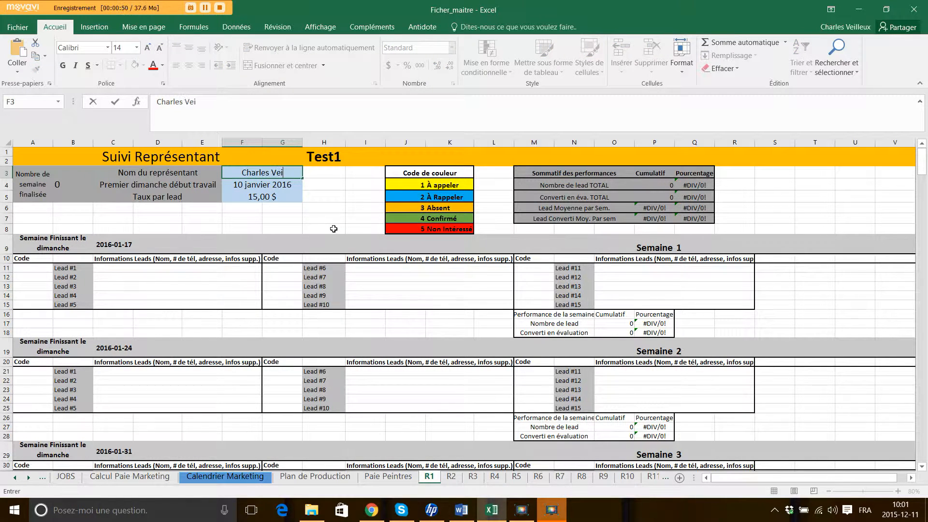
{"action": "key", "text": "Return"}
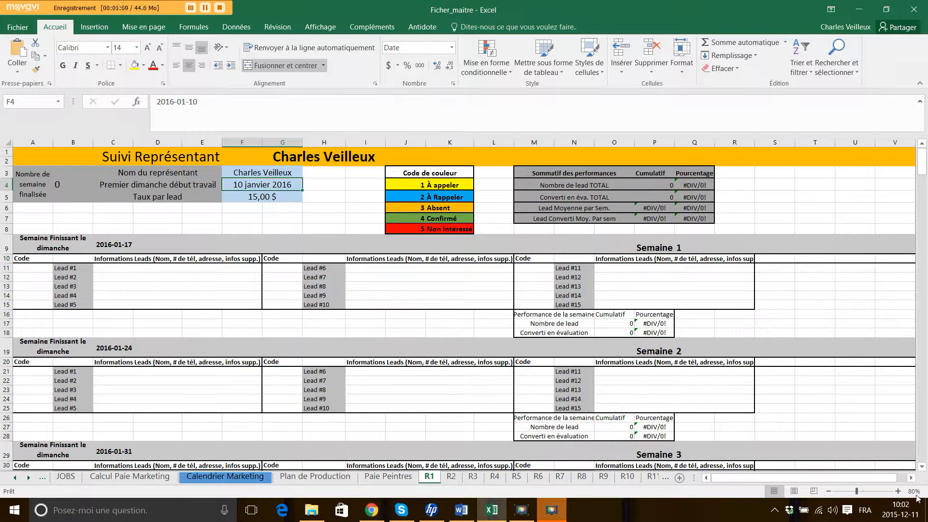
{"action": "left_click", "coordinate": [900, 510]}
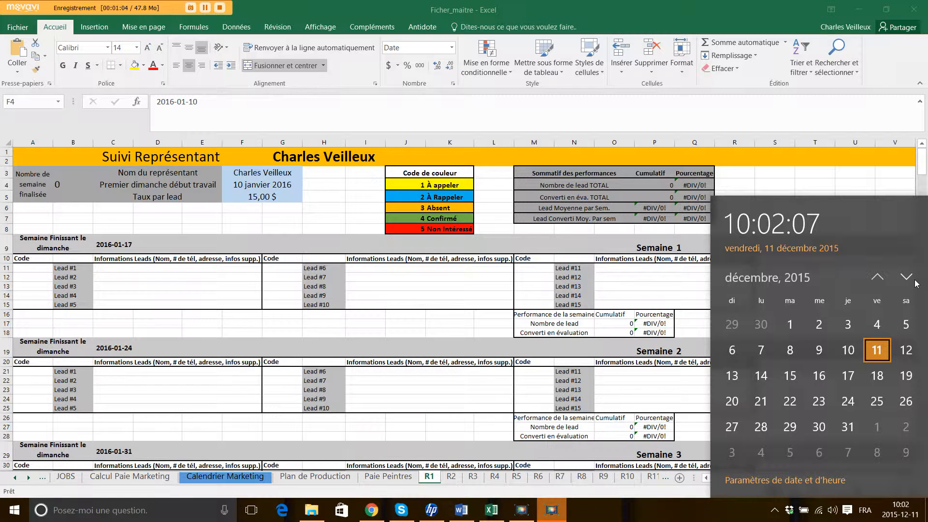
Check January 2016 on the Windows calendar, then close it to return to R1.
{"action": "left_click", "coordinate": [907, 278]}
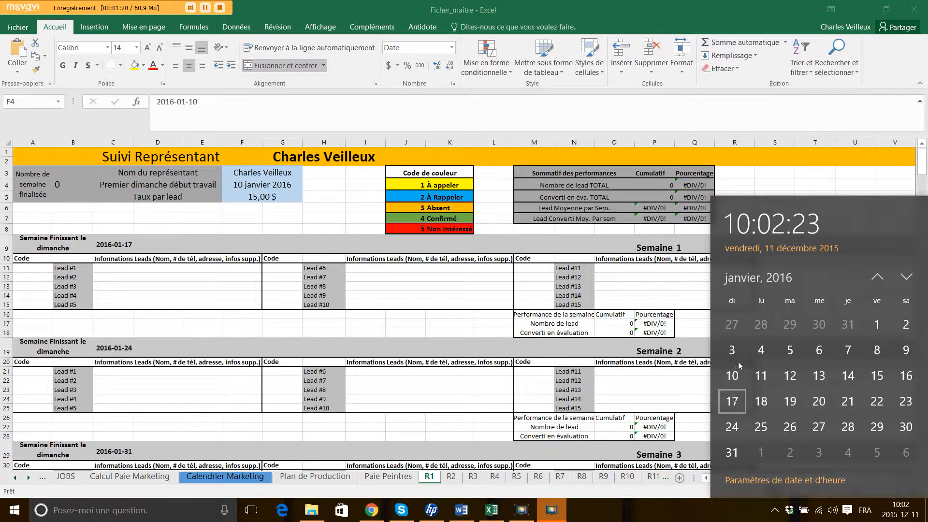
{"action": "left_click", "coordinate": [776, 193]}
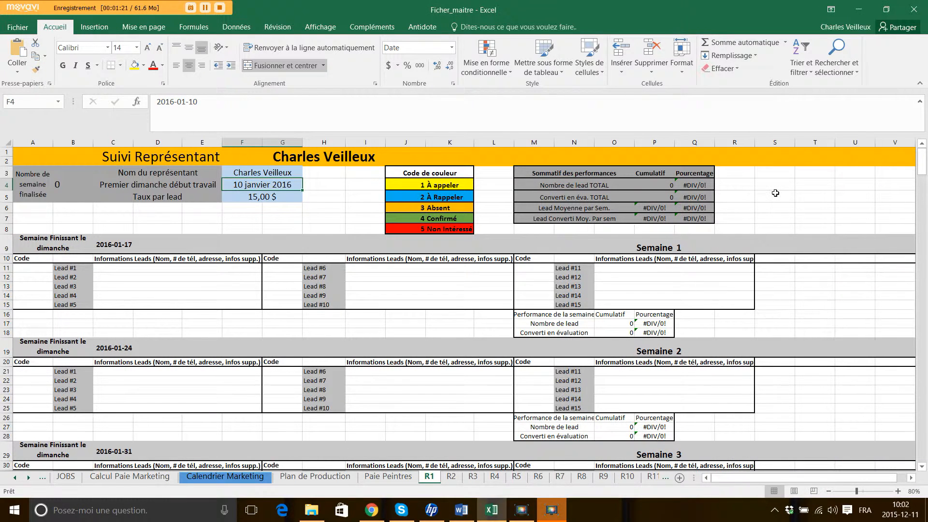
{"action": "left_click", "coordinate": [254, 196]}
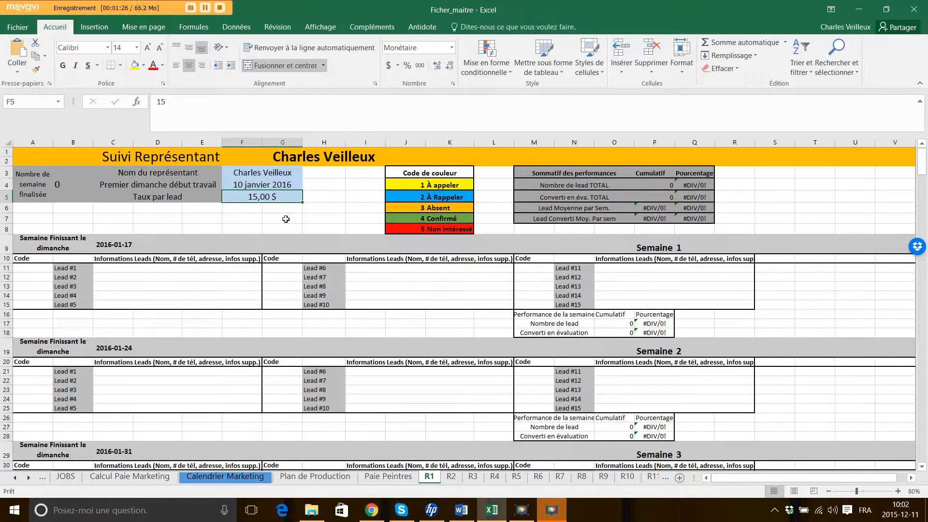
{"action": "left_click", "coordinate": [403, 175]}
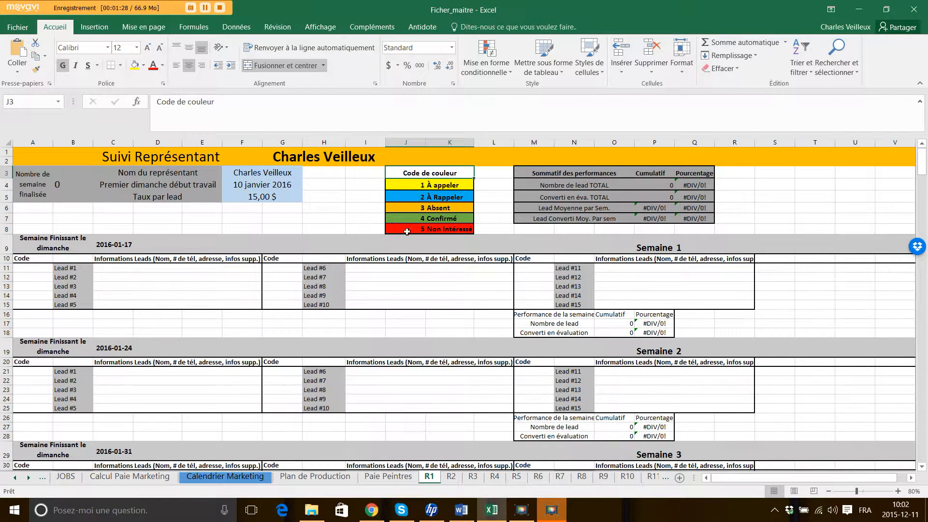
{"action": "key", "text": "Down"}
{"action": "key", "text": "Down"}
{"action": "key", "text": "Down"}
{"action": "key", "text": "Down"}
{"action": "key", "text": "Down"}
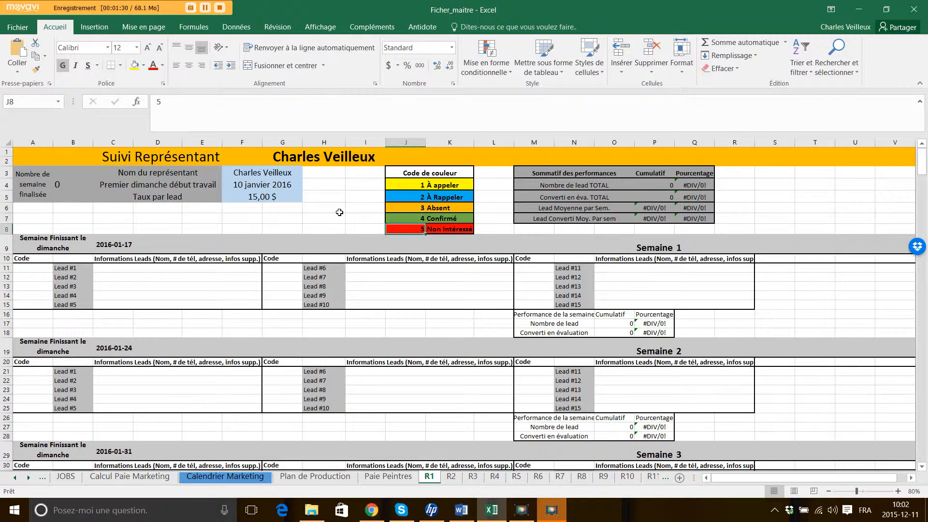
{"action": "key", "text": "Right"}
{"action": "key", "text": "Up"}
{"action": "key", "text": "Up"}
{"action": "key", "text": "Up"}
{"action": "key", "text": "Up"}
{"action": "key", "text": "Left"}
{"action": "key", "text": "Down"}
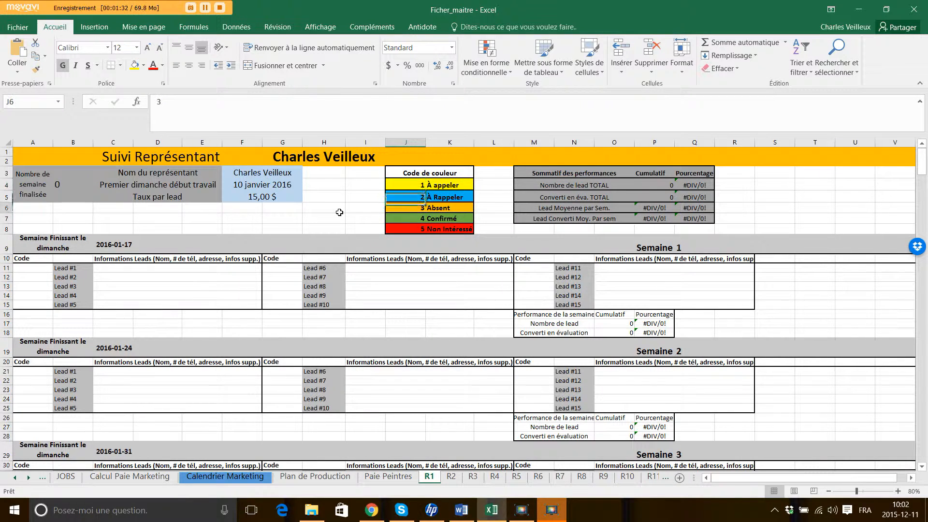
{"action": "key", "text": "Down"}
{"action": "key", "text": "Down"}
{"action": "key", "text": "Down"}
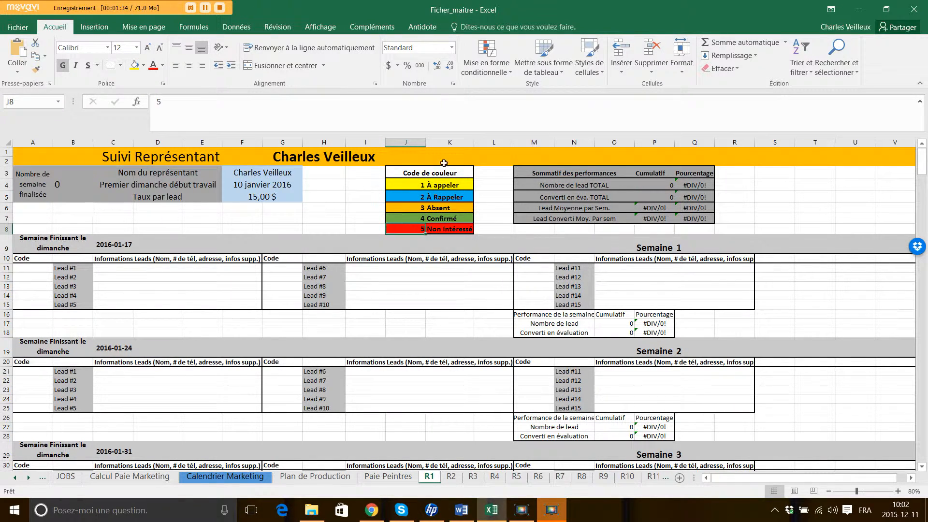
{"action": "key", "text": "Up"}
{"action": "key", "text": "Up"}
{"action": "key", "text": "Up"}
{"action": "key", "text": "Up"}
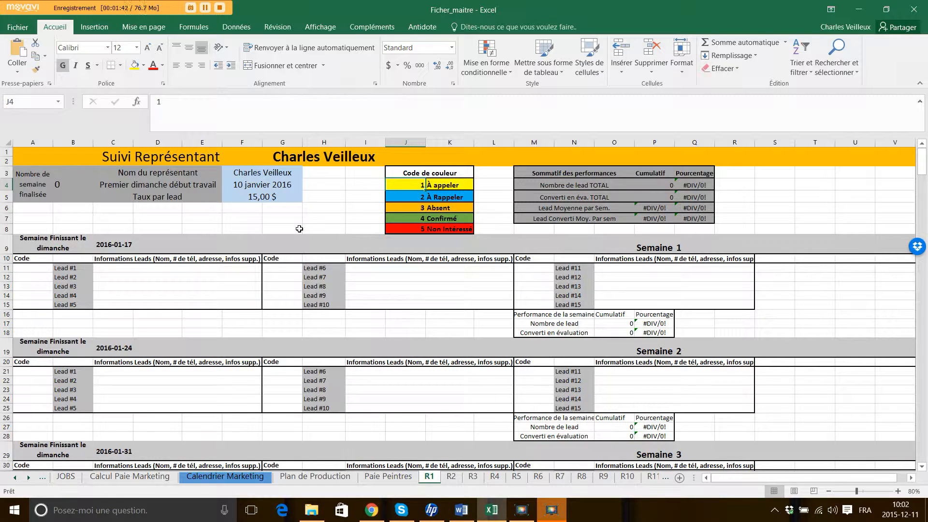
{"action": "left_click", "coordinate": [342, 228]}
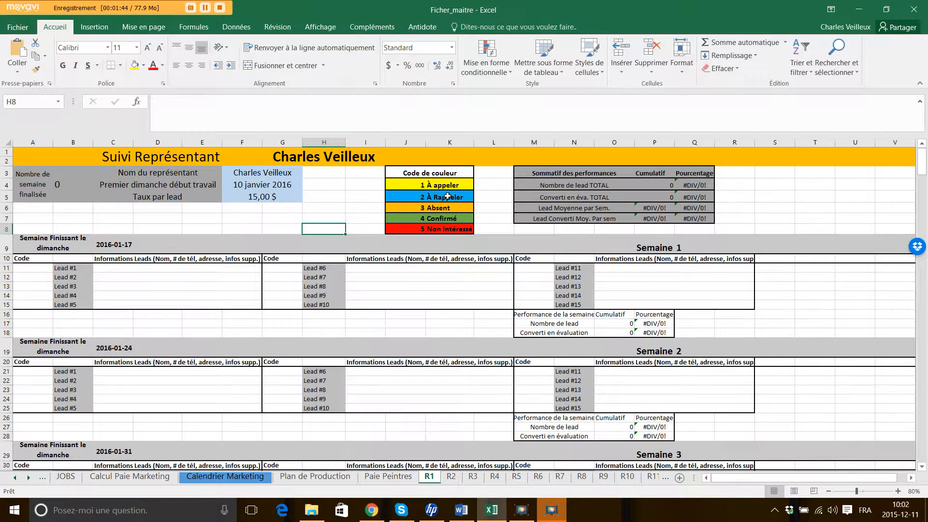
{"action": "left_click", "coordinate": [417, 228]}
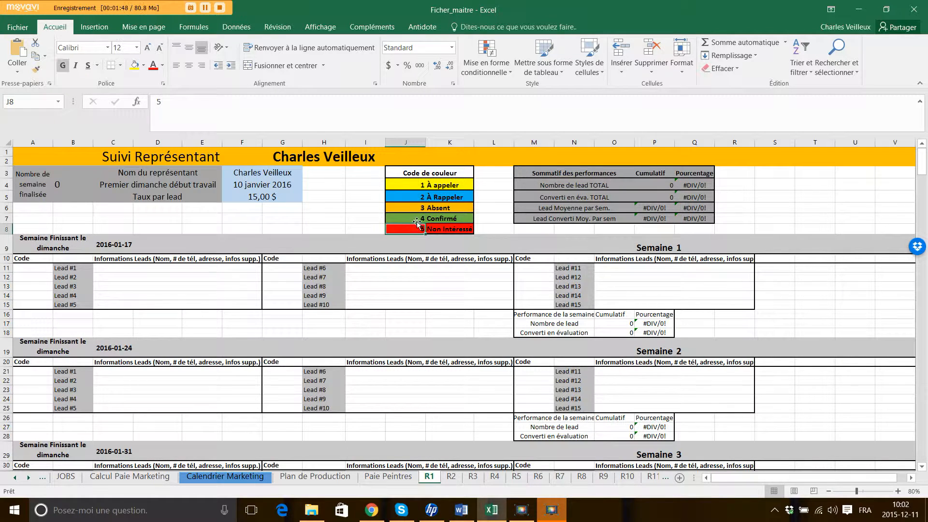
{"action": "left_click", "coordinate": [417, 219]}
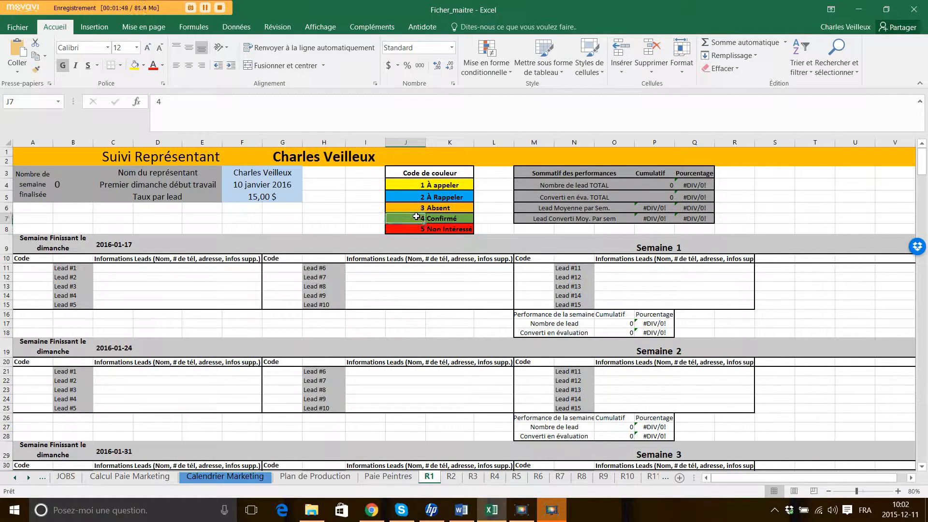
{"action": "key", "text": "Down"}
{"action": "left_click", "coordinate": [323, 217]}
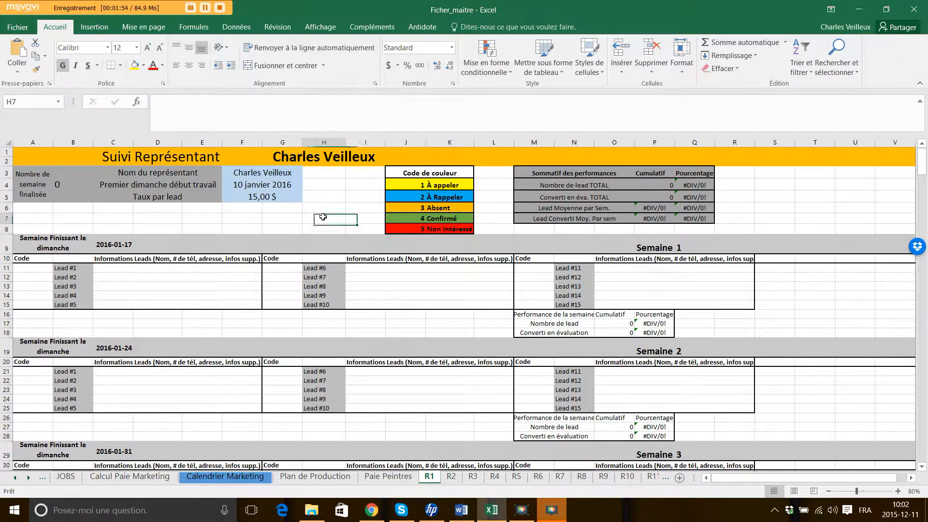
{"action": "left_click", "coordinate": [42, 268]}
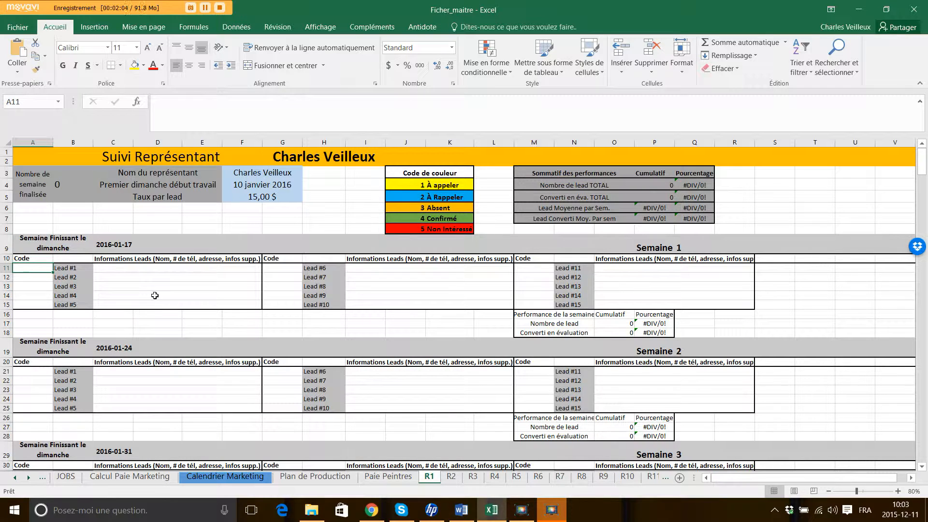
Enter Lead #1's details: client name, phone, address, 'Balcon ext, rouge'.
{"action": "key", "text": "Right"}
{"action": "key", "text": "Right"}
{"action": "type", "text": "M"}
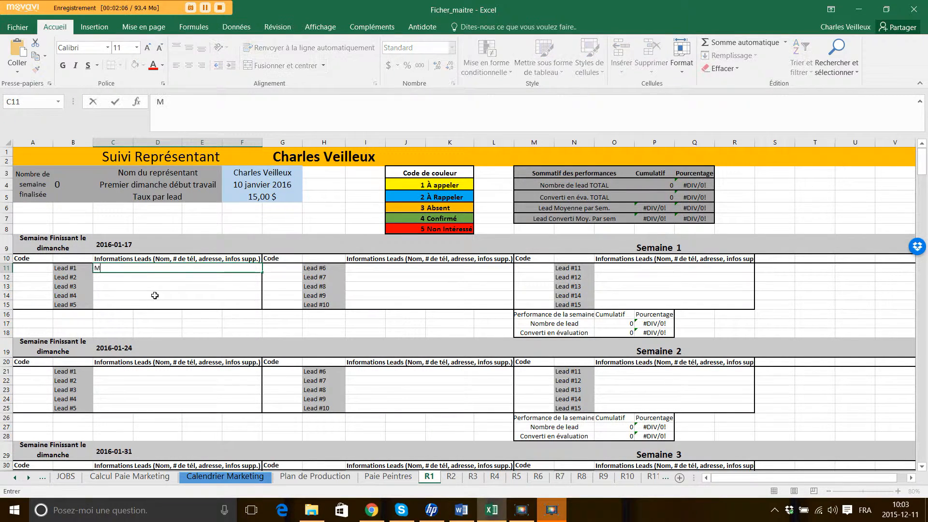
{"action": "key", "text": "BackSpace"}
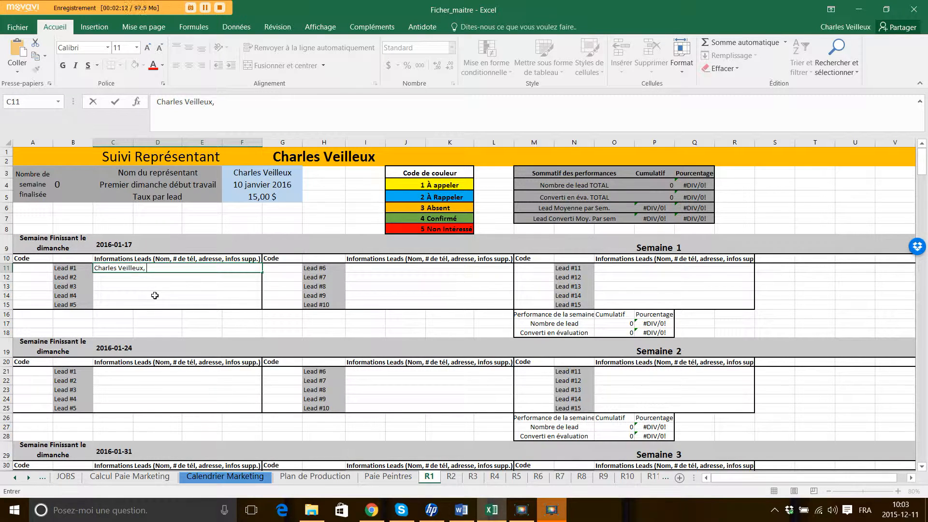
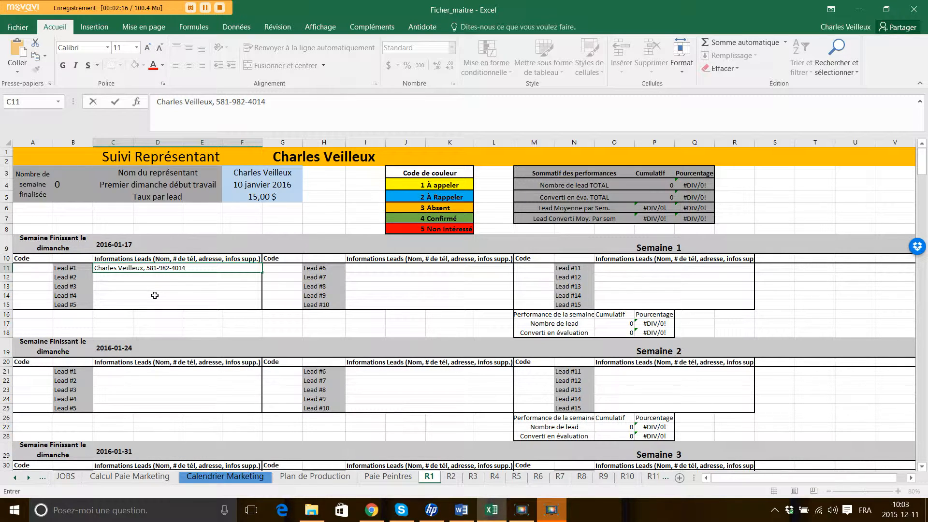
{"action": "type", "text": ","}
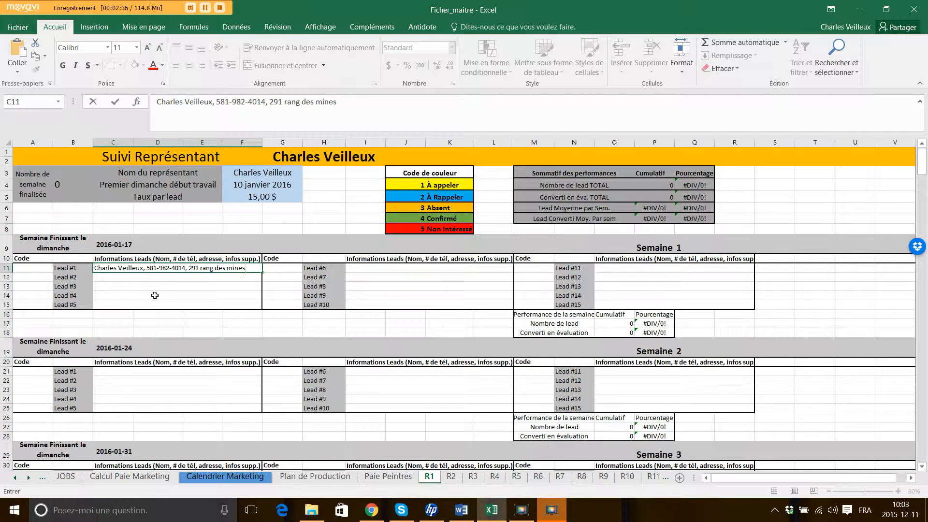
{"action": "type", "text": ","}
{"action": "type", "text": " Balcon"}
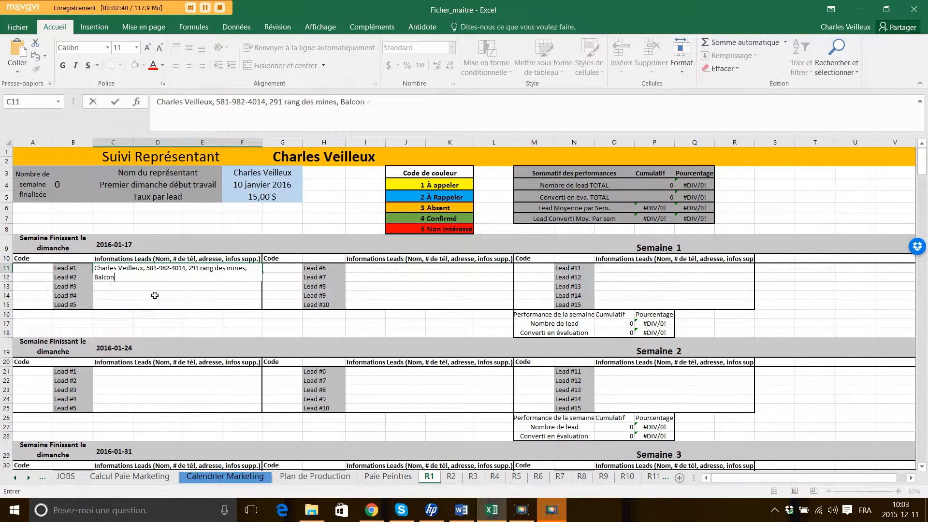
{"action": "type", "text": " ext, rouge"}
{"action": "key", "text": "ctrl+Return"}
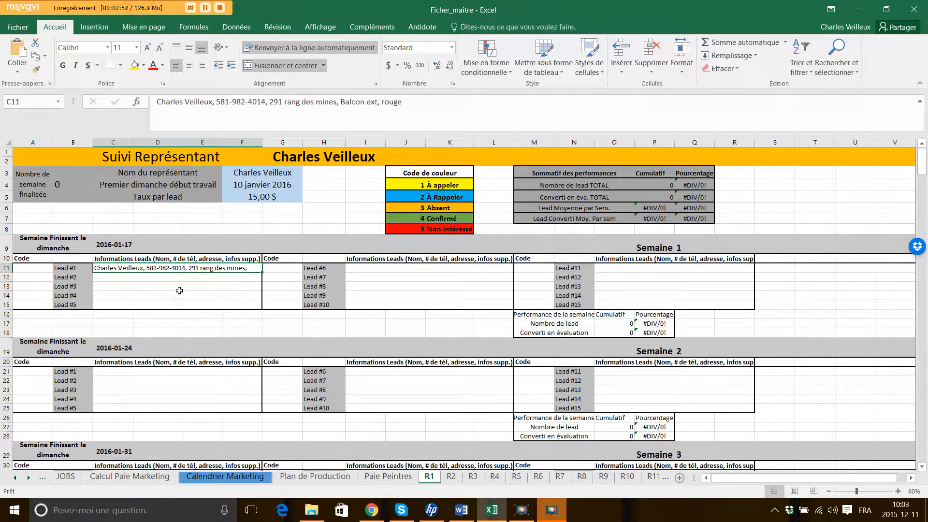
Code Lead #1 as 1 in A11 so it turns yellow.
{"action": "left_click", "coordinate": [33, 268]}
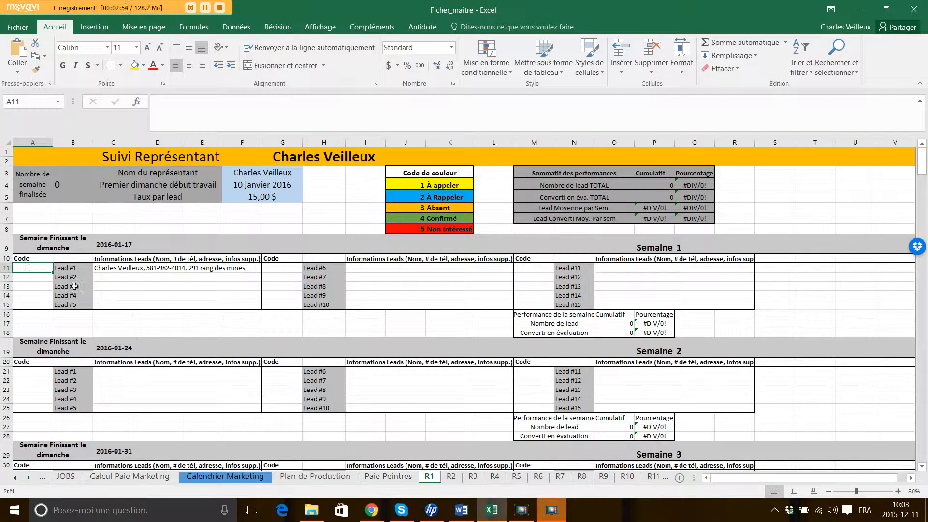
{"action": "type", "text": "1"}
{"action": "key", "text": "ctrl+Return"}
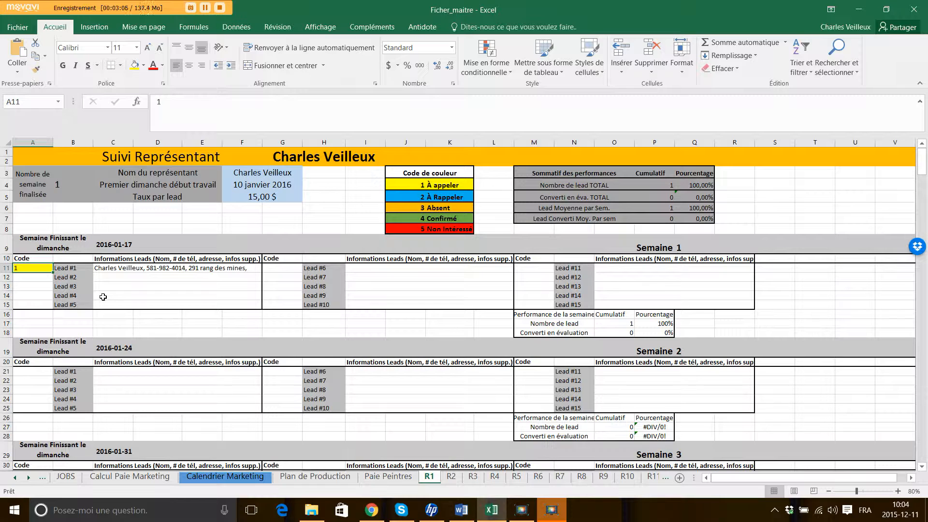
Recode Lead #1 from 3 to 4 so it counts as converted.
{"action": "type", "text": "3"}
{"action": "key", "text": "ctrl+Return"}
{"action": "type", "text": "4"}
{"action": "key", "text": "Return"}
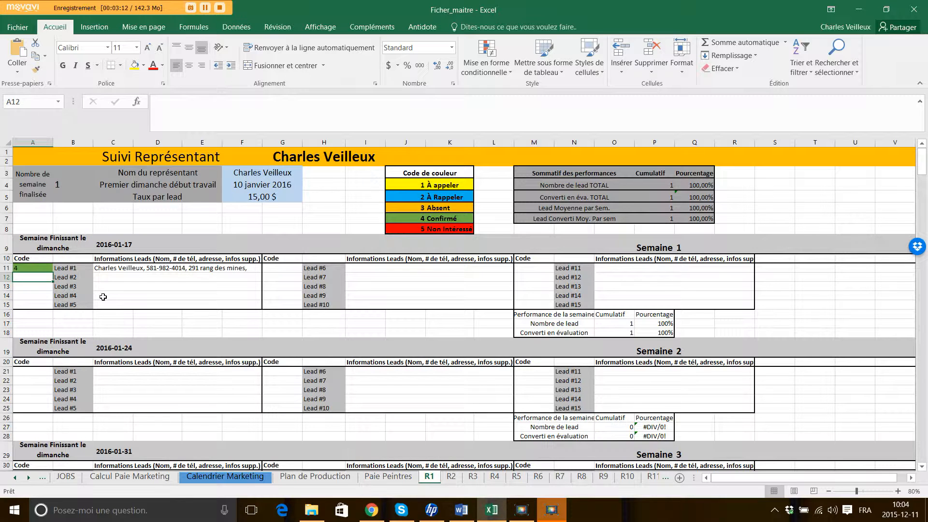
Copy Lead #1's information from C11, undoing a stray paste over the week 2 date.
{"action": "key", "text": "Up"}
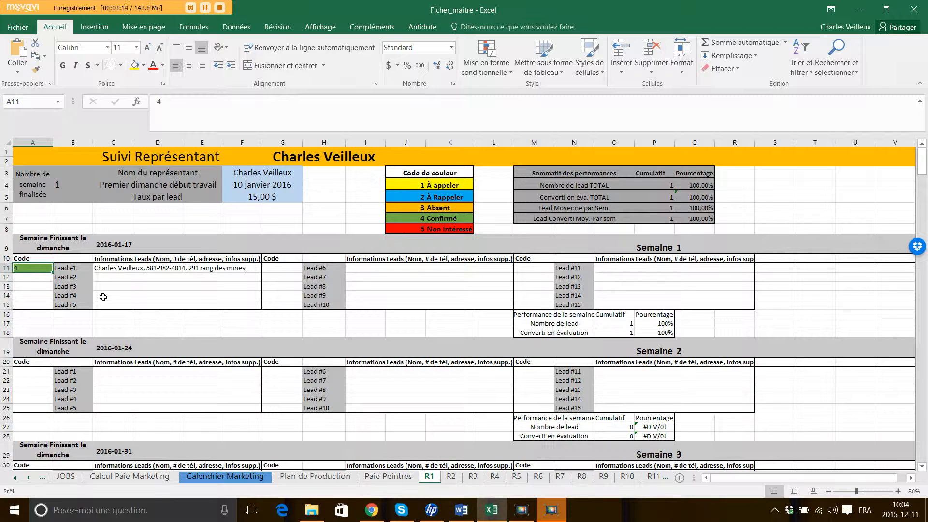
{"action": "key", "text": "Right"}
{"action": "key", "text": "Right"}
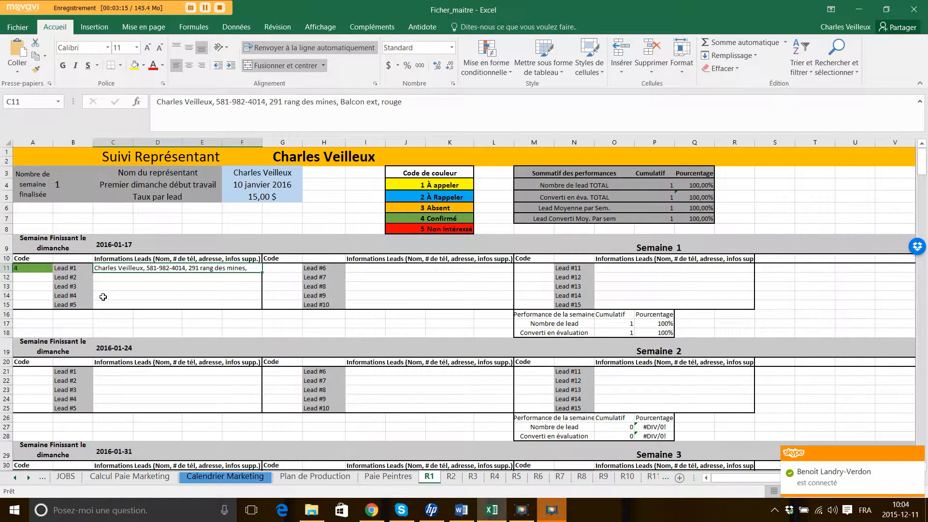
{"action": "key", "text": "ctrl+c"}
{"action": "key", "text": "ctrl+Down"}
{"action": "key", "text": "ctrl+v"}
{"action": "key", "text": "ctrl+Down"}
{"action": "key", "text": "ctrl+z"}
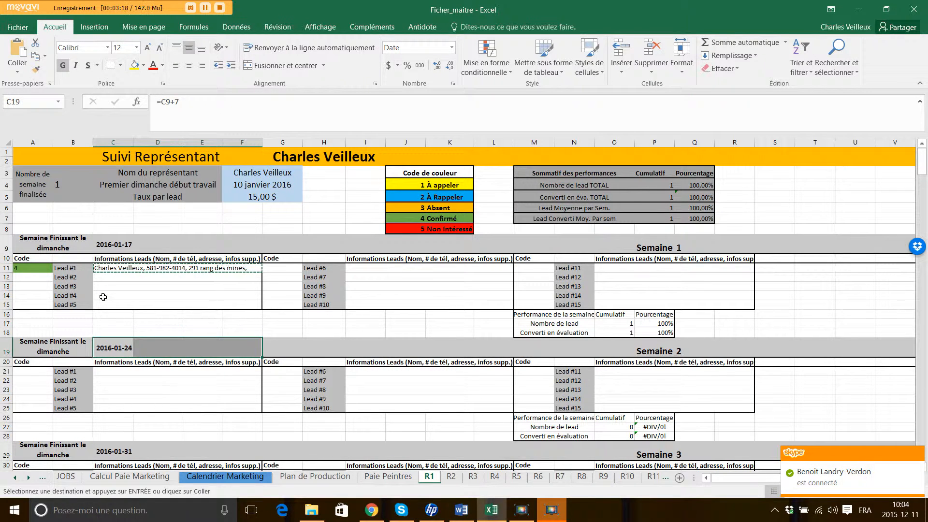
Paste Lead #1's information into the Lead #2 and Lead #3 rows.
{"action": "key", "text": "Up"}
{"action": "key", "text": "Up"}
{"action": "key", "text": "Up"}
{"action": "key", "text": "Up"}
{"action": "key", "text": "Up"}
{"action": "key", "text": "Up"}
{"action": "key", "text": "Up"}
{"action": "key", "text": "ctrl+v"}
{"action": "key", "text": "Down"}
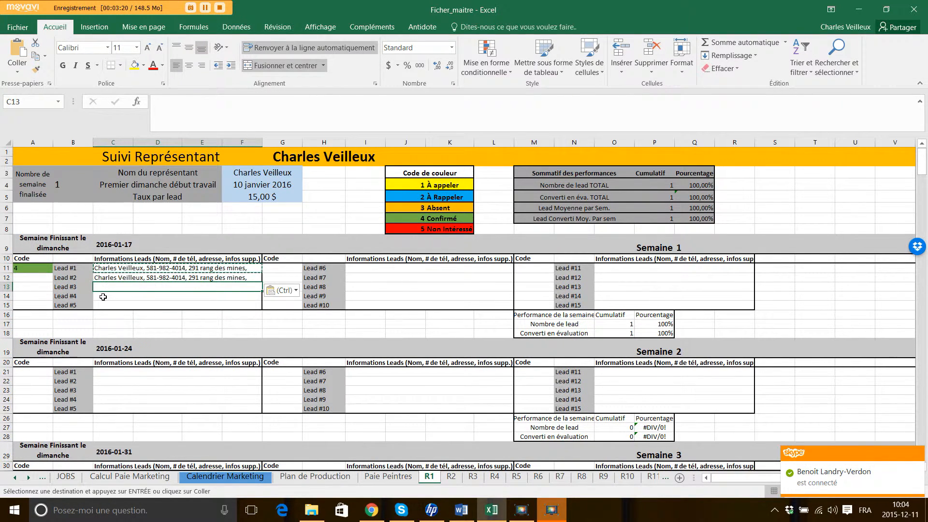
{"action": "key", "text": "ctrl+v"}
Code Lead #2 as 4 and Lead #3 as 5.
{"action": "key", "text": "Up"}
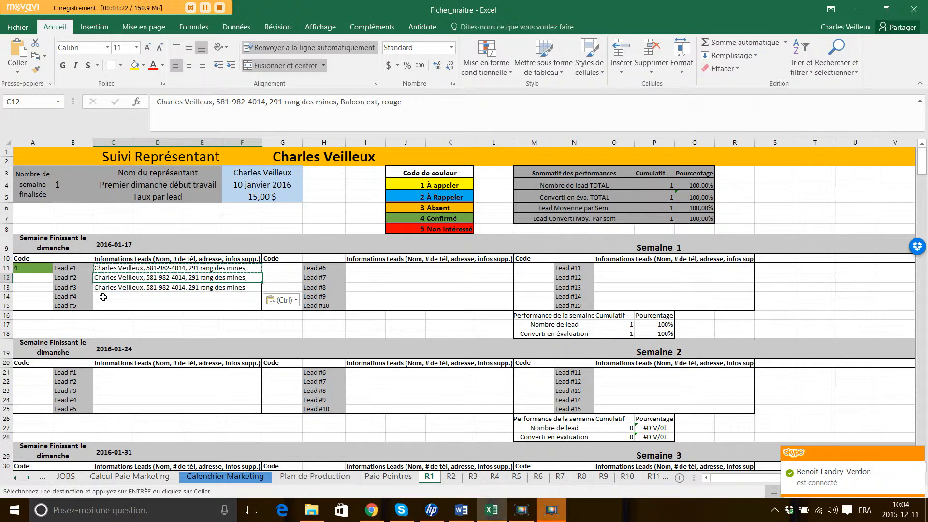
{"action": "key", "text": "Left"}
{"action": "key", "text": "Left"}
{"action": "type", "text": "4"}
{"action": "key", "text": "Return"}
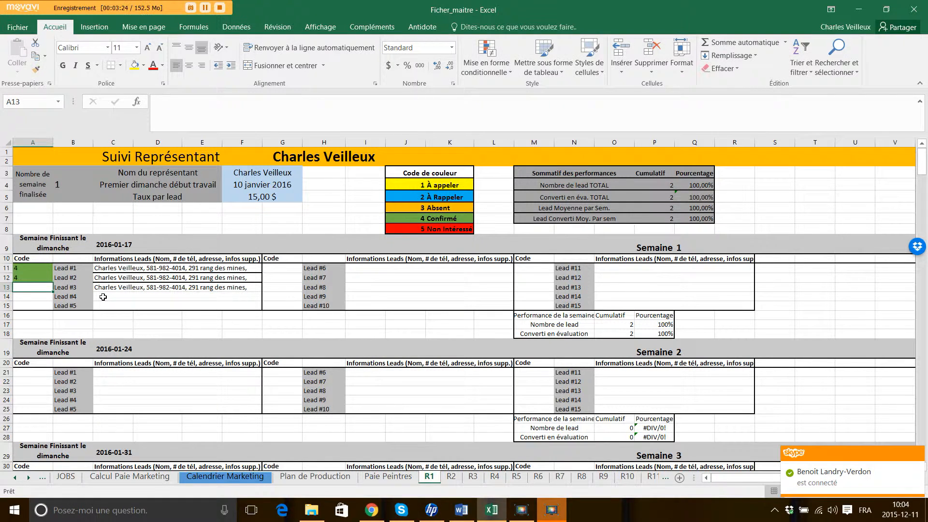
{"action": "type", "text": "5"}
{"action": "key", "text": "Return"}
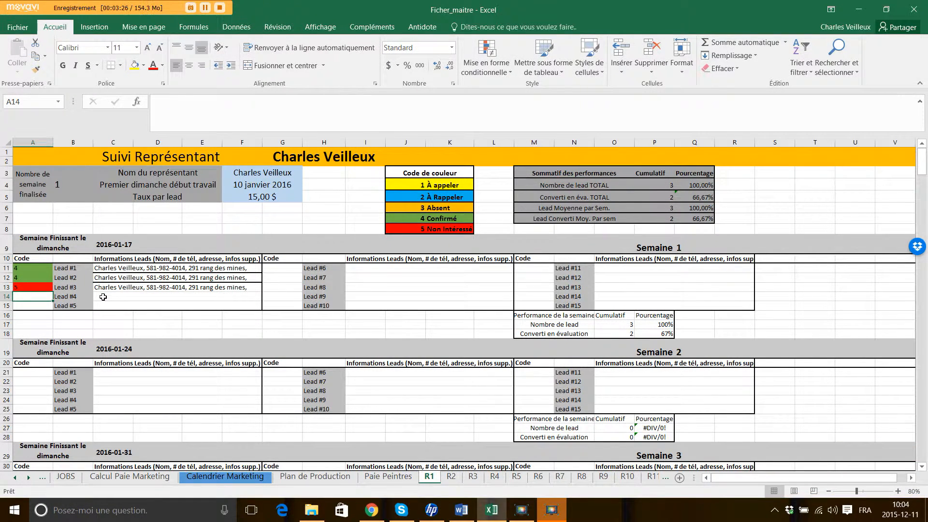
{"action": "key", "text": "Right"}
{"action": "key", "text": "Right"}
{"action": "key", "text": "Right"}
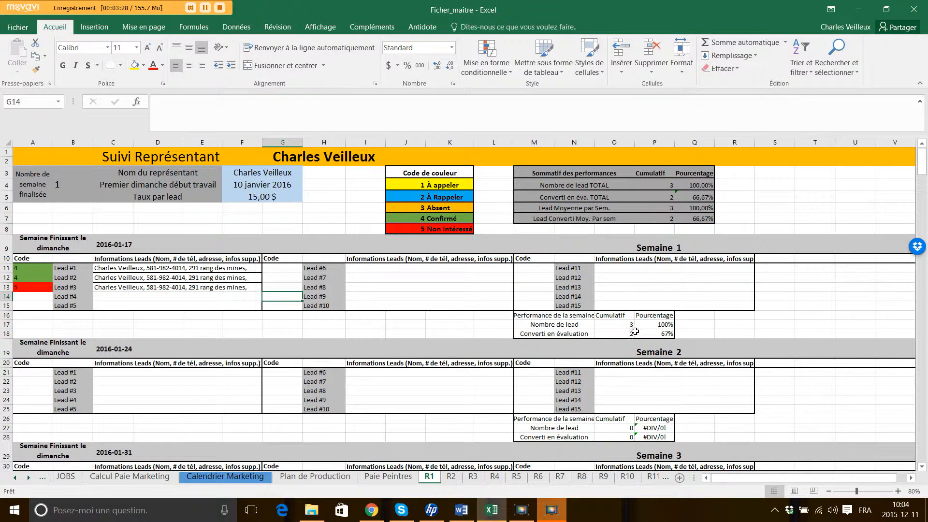
Inspect the weekly Nombre de lead and converted-leads formulas in the totals.
{"action": "left_click", "coordinate": [585, 325]}
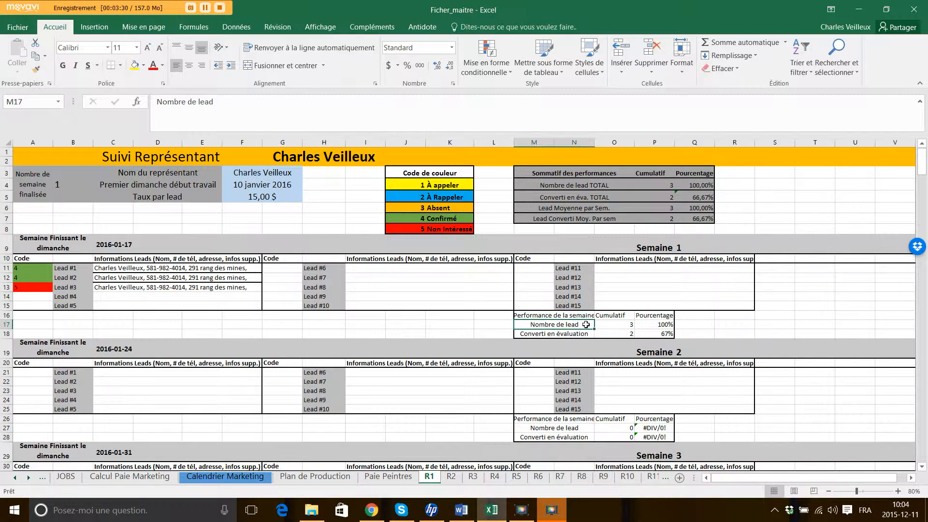
{"action": "key", "text": "Right"}
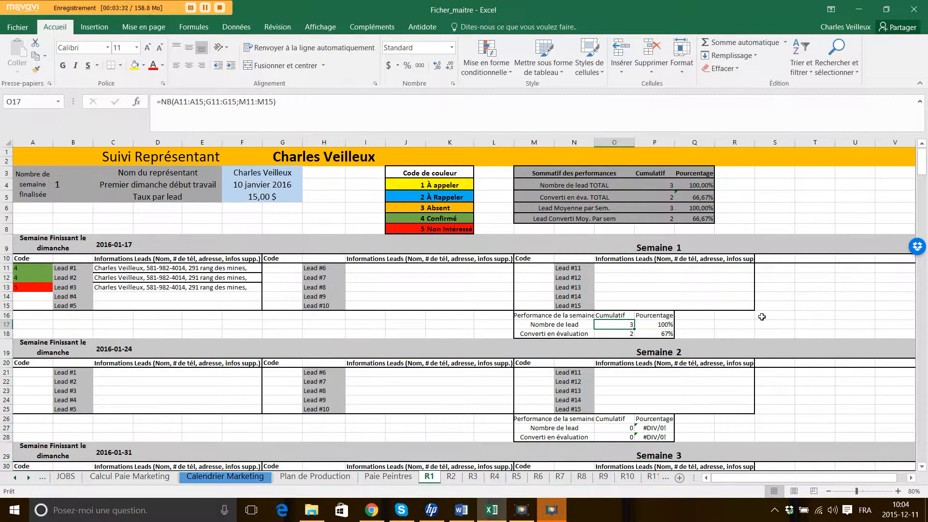
{"action": "key", "text": "Left"}
{"action": "key", "text": "Right"}
{"action": "key", "text": "Down"}
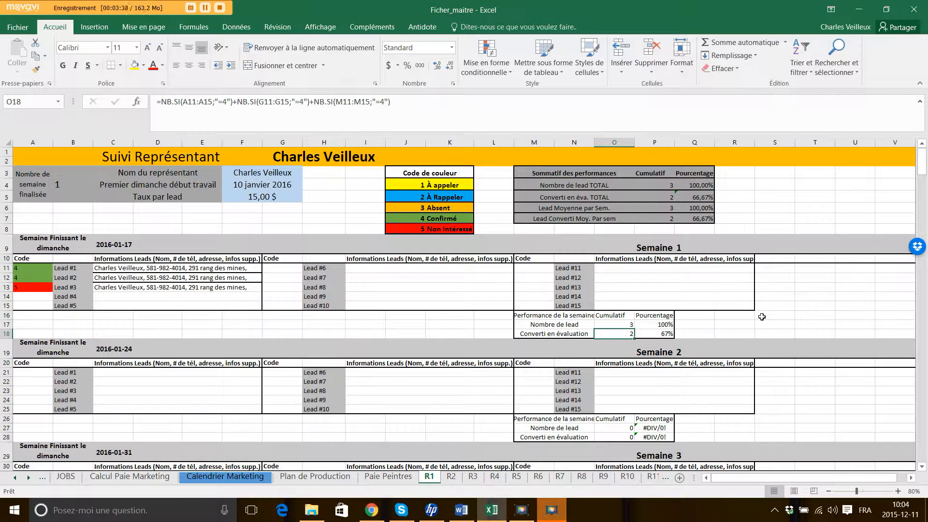
{"action": "key", "text": "Right"}
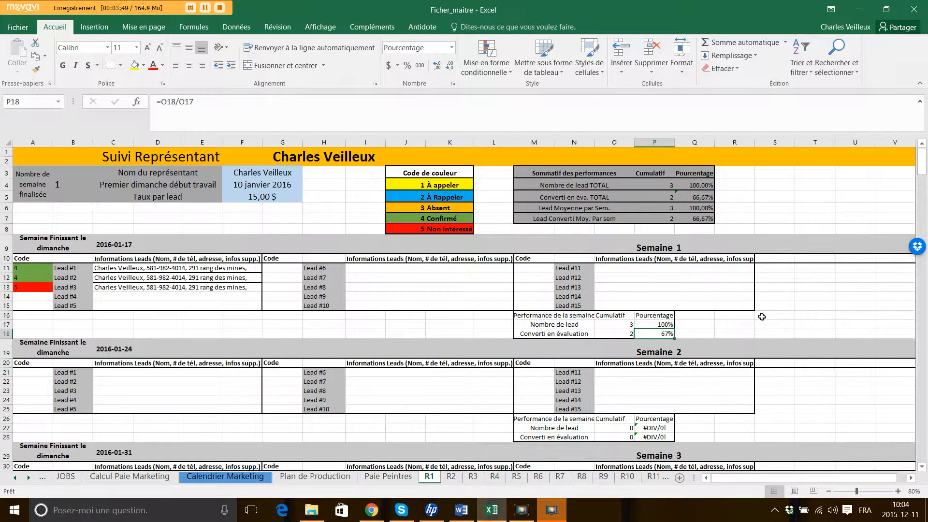
{"action": "key", "text": "Up"}
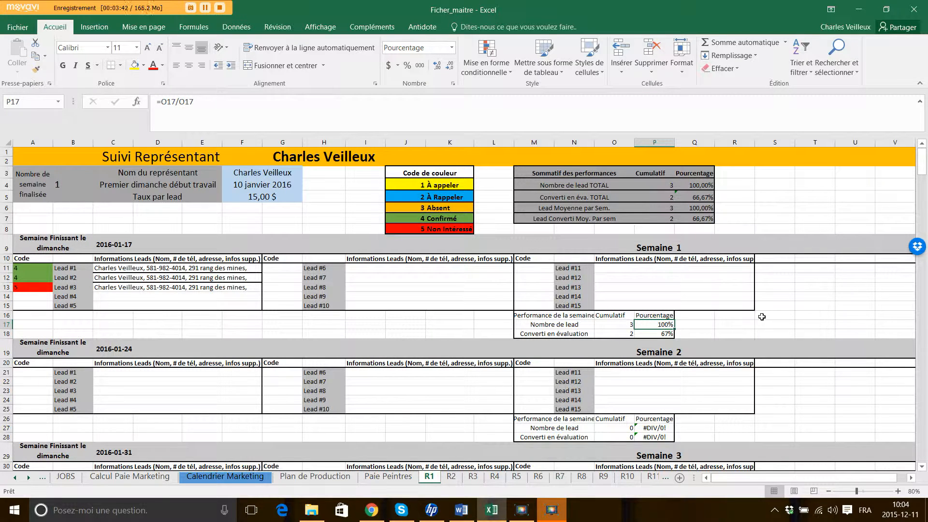
{"action": "key", "text": "Down"}
{"action": "key", "text": "Down"}
{"action": "key", "text": "Down"}
{"action": "key", "text": "Up"}
{"action": "key", "text": "Up"}
{"action": "key", "text": "Up"}
{"action": "key", "text": "Up"}
{"action": "key", "text": "Up"}
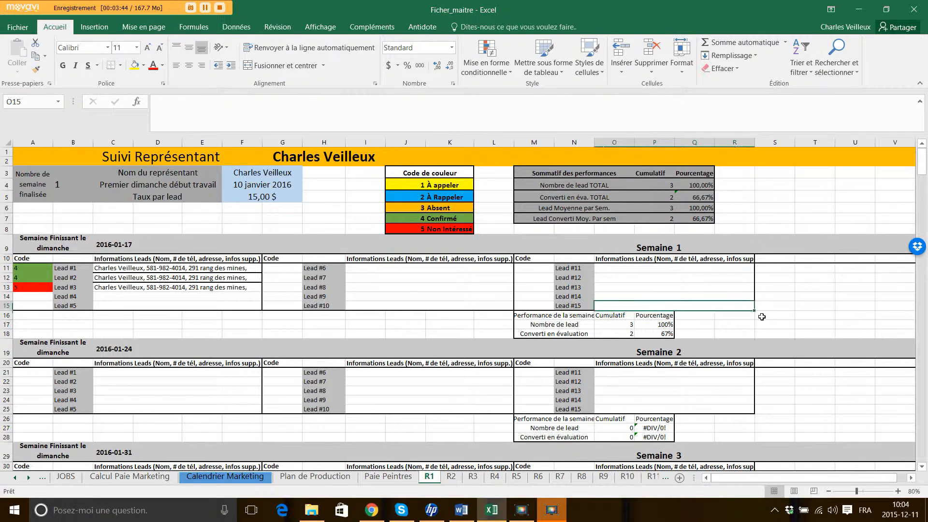
{"action": "key", "text": "Up"}
{"action": "key", "text": "Up"}
{"action": "key", "text": "Up"}
{"action": "key", "text": "Up"}
{"action": "key", "text": "Up"}
{"action": "key", "text": "Up"}
{"action": "key", "text": "Up"}
{"action": "key", "text": "Up"}
{"action": "key", "text": "Up"}
{"action": "key", "text": "Up"}
{"action": "key", "text": "Up"}
{"action": "key", "text": "Up"}
{"action": "key", "text": "Left"}
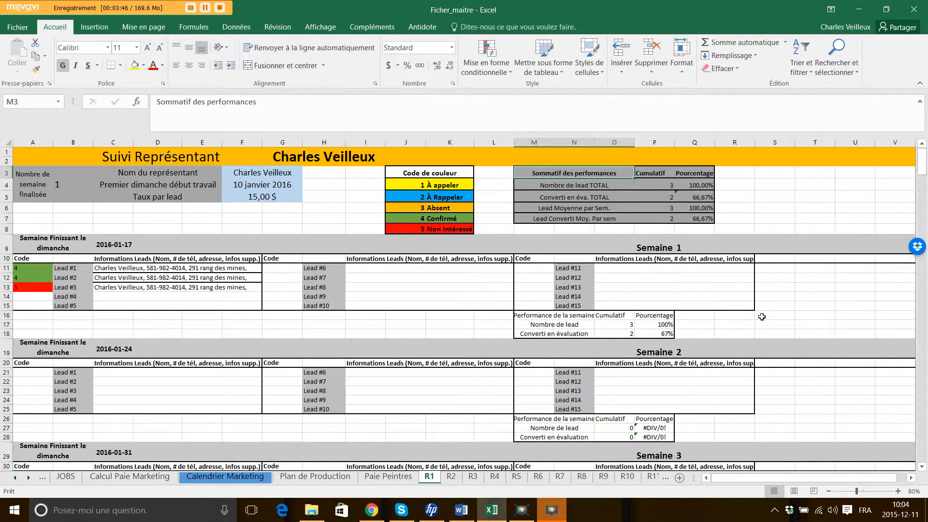
{"action": "key", "text": "Right"}
{"action": "key", "text": "Right"}
{"action": "key", "text": "Down"}
{"action": "key", "text": "Down"}
{"action": "key", "text": "Down"}
{"action": "key", "text": "Down"}
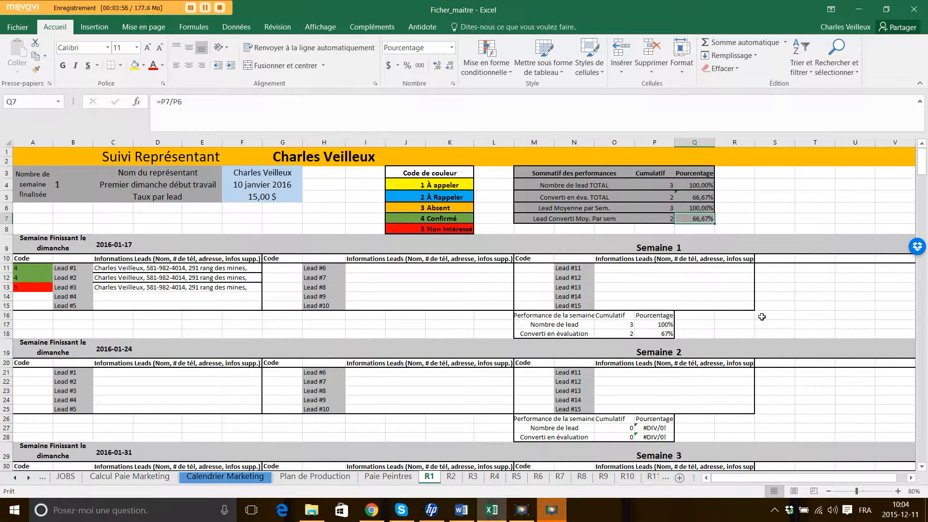
{"action": "key", "text": "Left"}
{"action": "key", "text": "Up"}
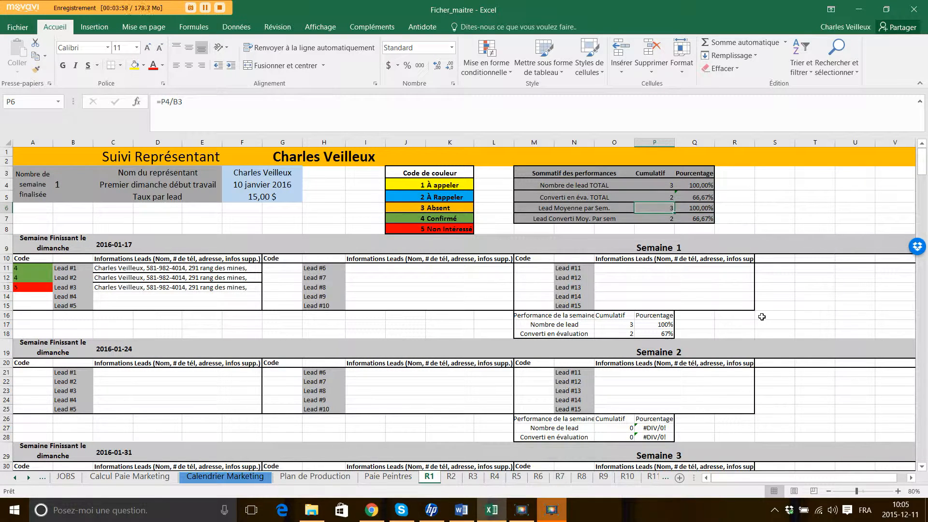
{"action": "key", "text": "Down"}
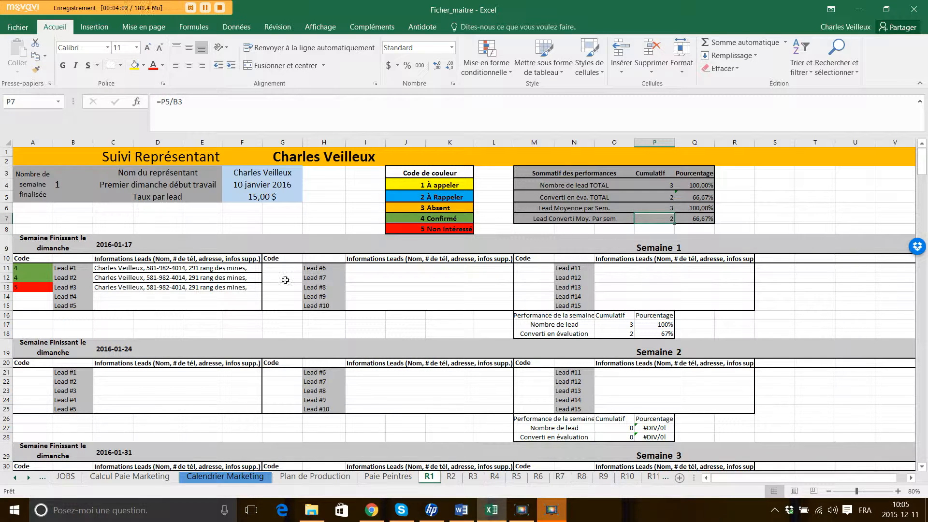
{"action": "left_click", "coordinate": [144, 286]}
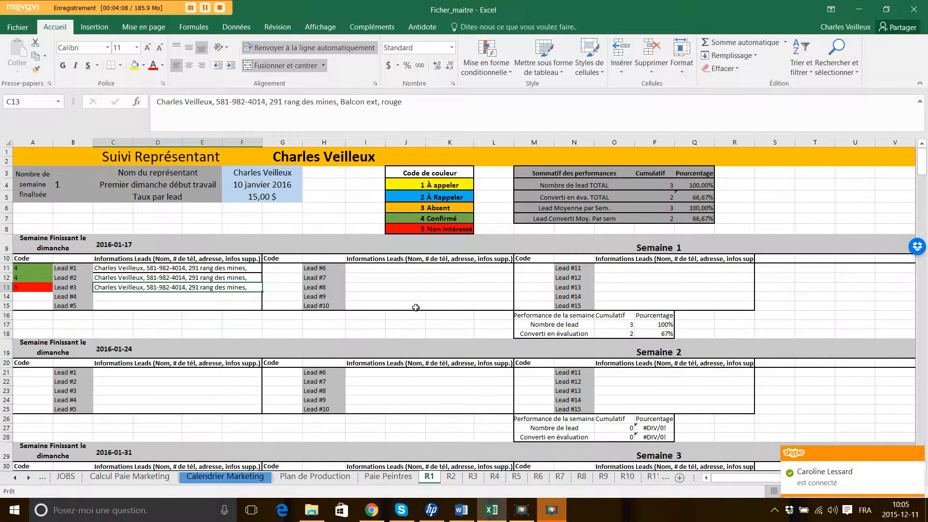
{"action": "left_click", "coordinate": [107, 245]}
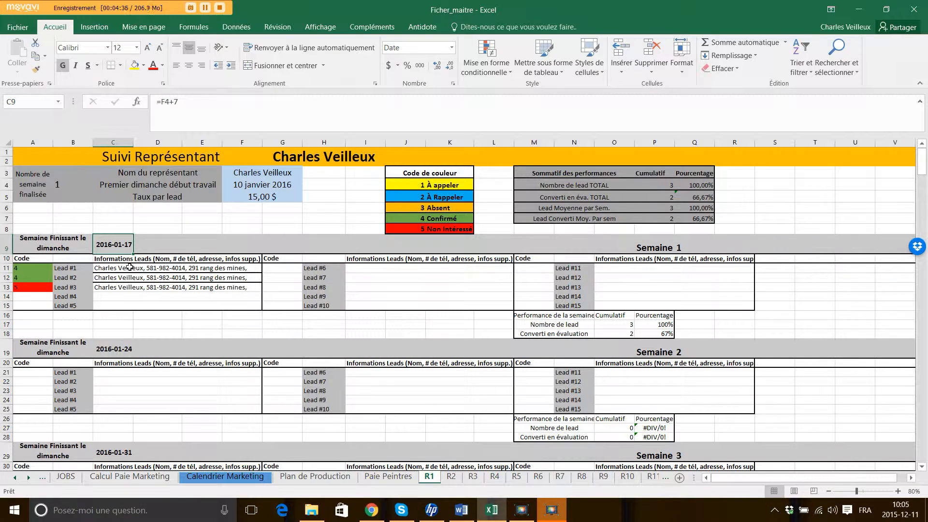
{"action": "key", "text": "Down"}
{"action": "key", "text": "Down"}
{"action": "key", "text": "Down"}
{"action": "key", "text": "Down"}
{"action": "key", "text": "Down"}
{"action": "key", "text": "Down"}
{"action": "key", "text": "Down"}
{"action": "key", "text": "Down"}
{"action": "key", "text": "Down"}
{"action": "key", "text": "Down"}
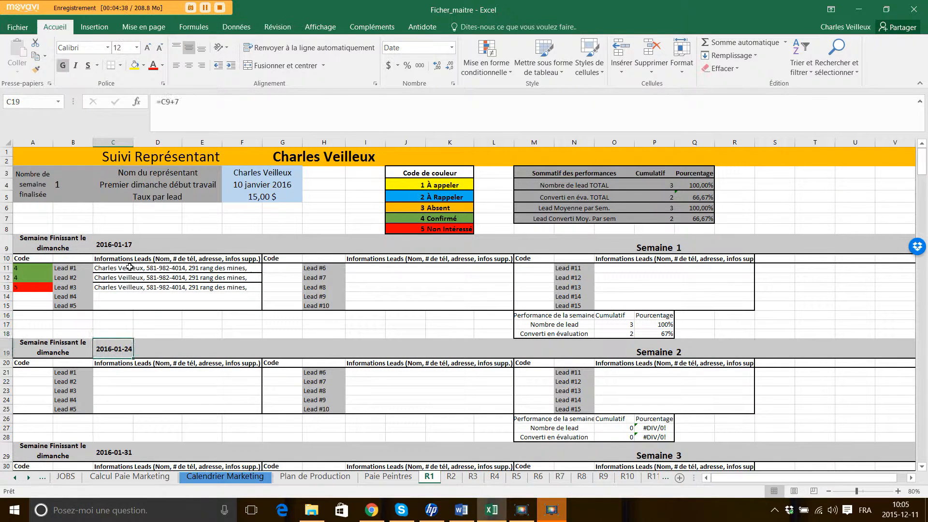
{"action": "key", "text": "Down"}
{"action": "key", "text": "Down"}
{"action": "key", "text": "Down"}
{"action": "key", "text": "Down"}
{"action": "key", "text": "Down"}
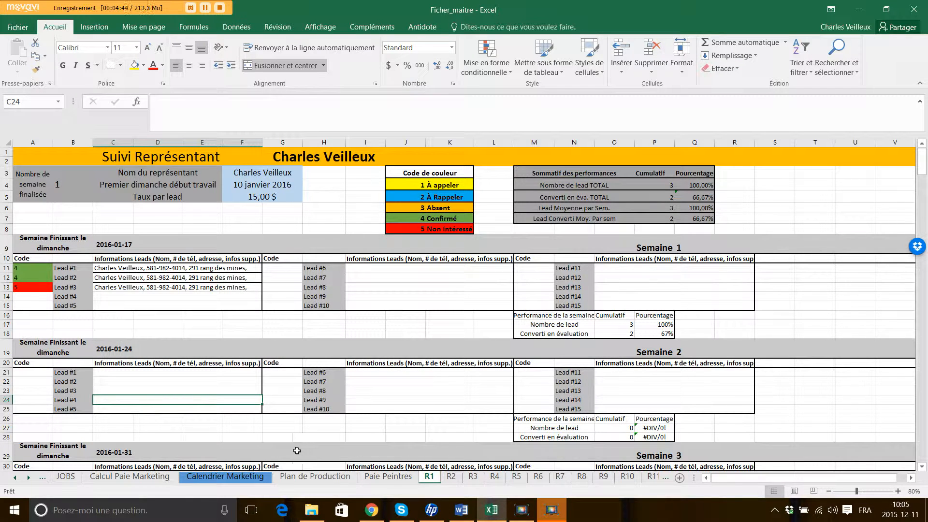
Review row 5 of Calcul Paie Marketing (Lead Sem1, Lead Sem2, Gas, Bonus/Ajout), then go to Calendrier Marketing.
{"action": "left_click", "coordinate": [151, 477]}
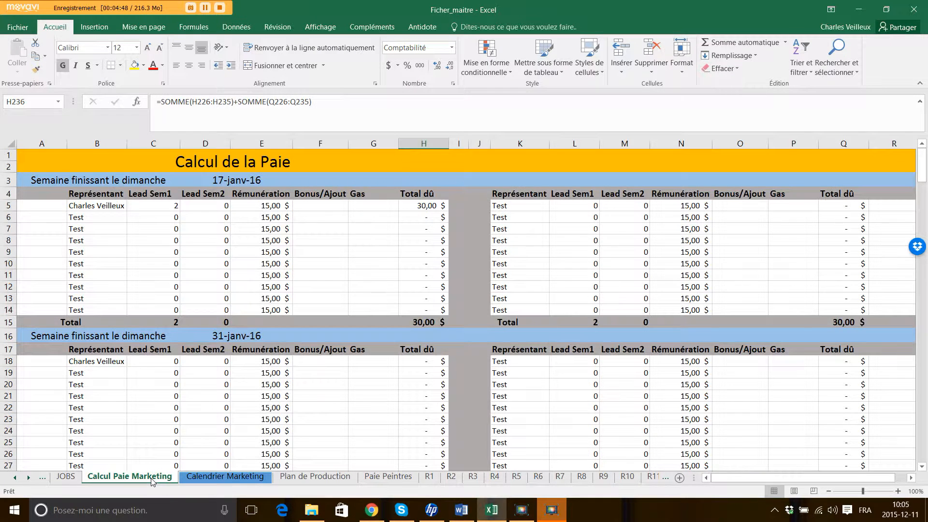
{"action": "left_click", "coordinate": [119, 207]}
{"action": "key", "text": "Right"}
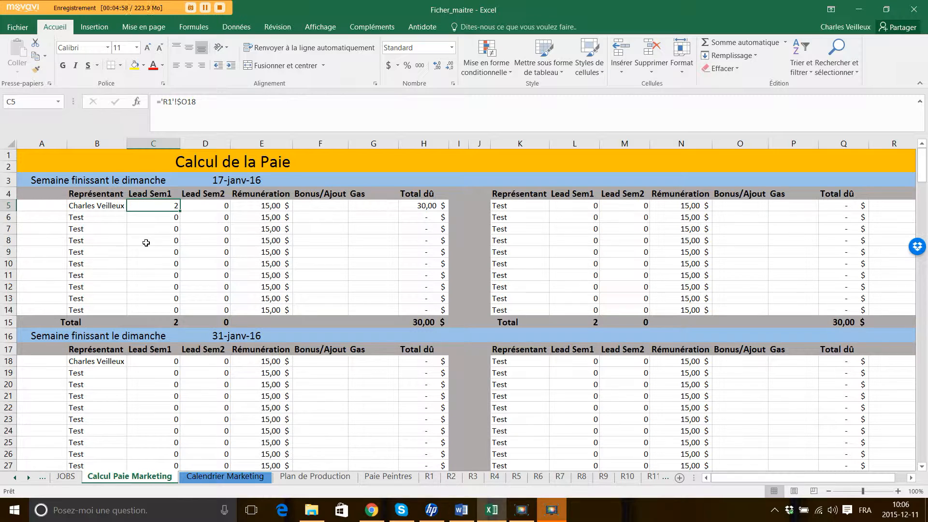
{"action": "key", "text": "Right"}
{"action": "key", "text": "Right"}
{"action": "key", "text": "Right"}
{"action": "key", "text": "Right"}
{"action": "key", "text": "Right"}
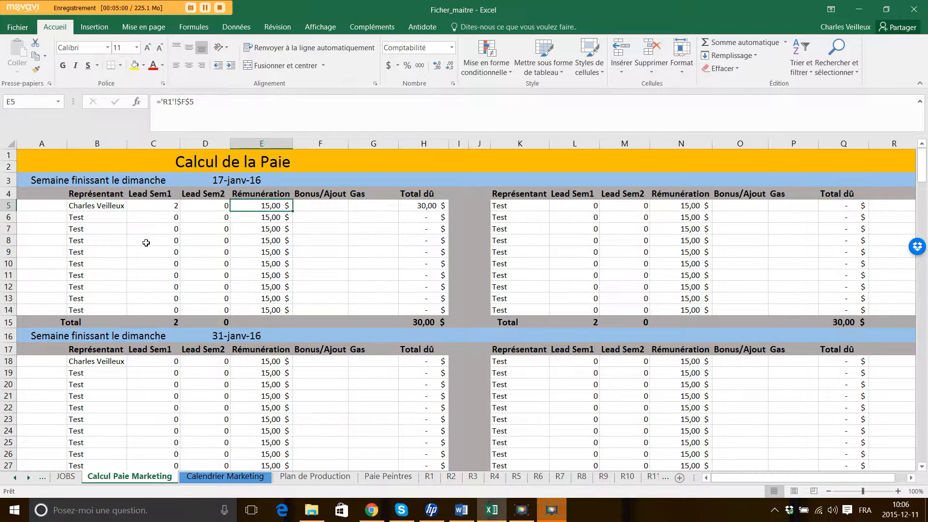
{"action": "key", "text": "Left"}
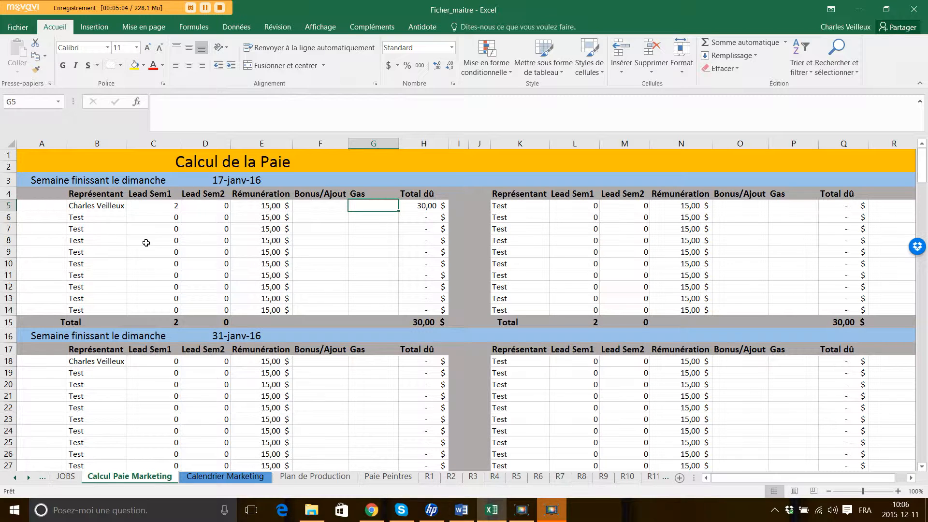
{"action": "key", "text": "Left"}
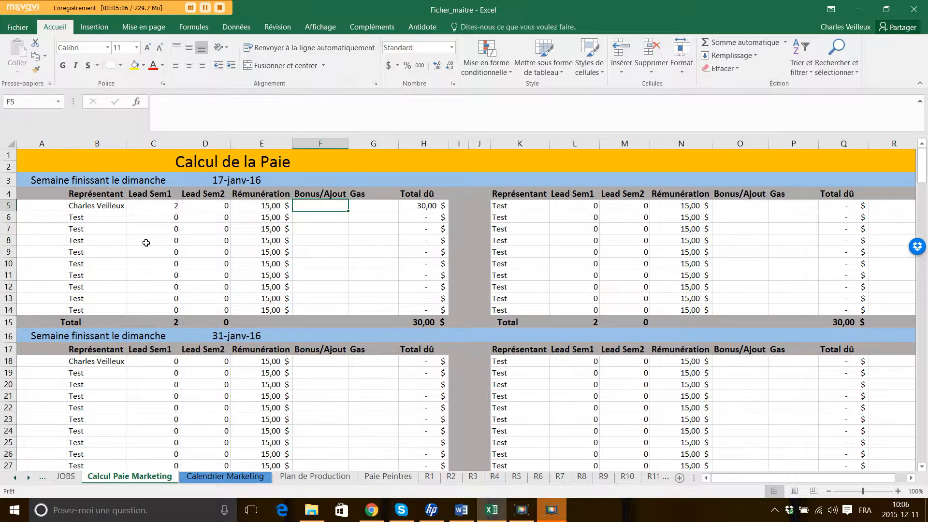
{"action": "key", "text": "Right"}
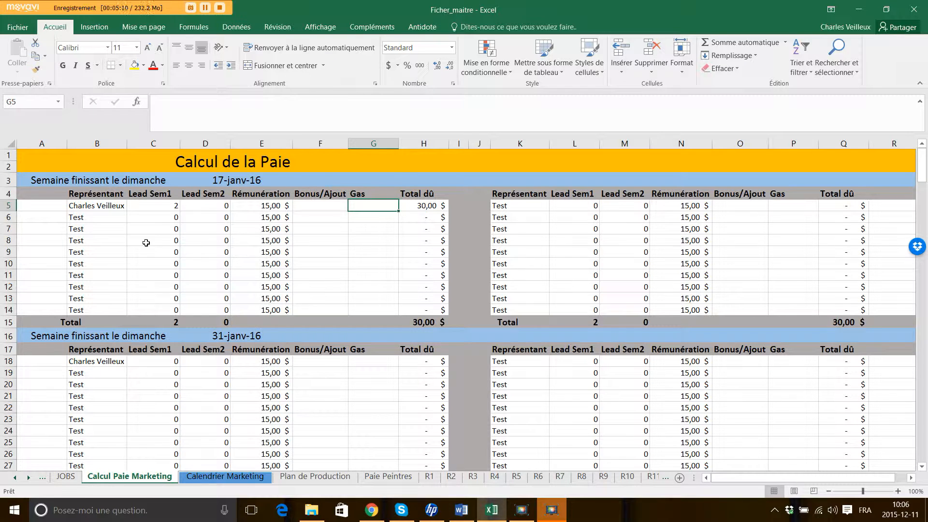
{"action": "key", "text": "Left"}
{"action": "key", "text": "Left"}
{"action": "key", "text": "Left"}
{"action": "key", "text": "Left"}
{"action": "key", "text": "Left"}
{"action": "key", "text": "Left"}
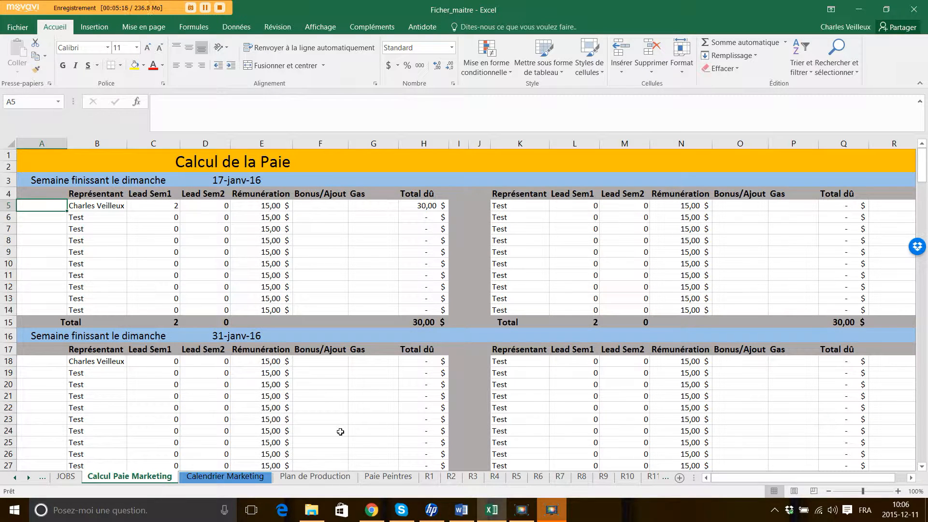
{"action": "left_click", "coordinate": [244, 478]}
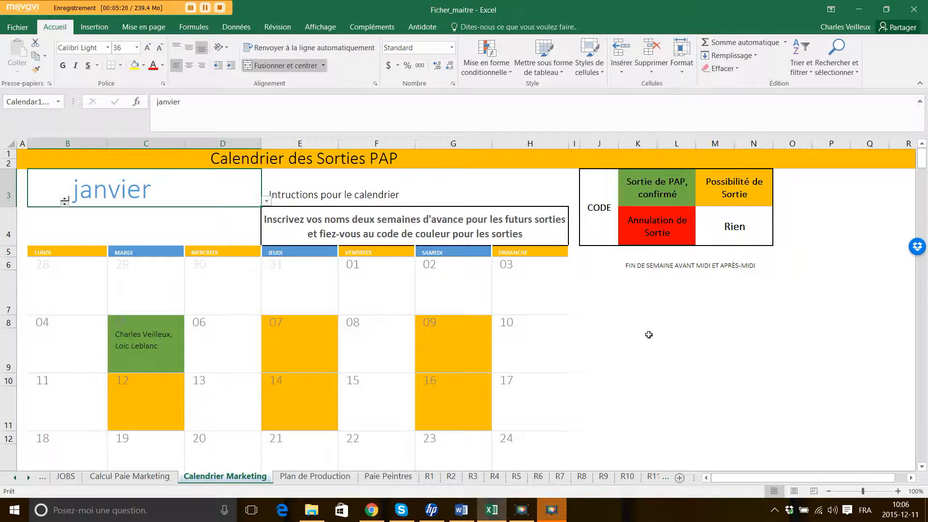
Enter the representative's name in the Saturday 09 slot of the January calendar.
{"action": "left_click", "coordinate": [437, 346]}
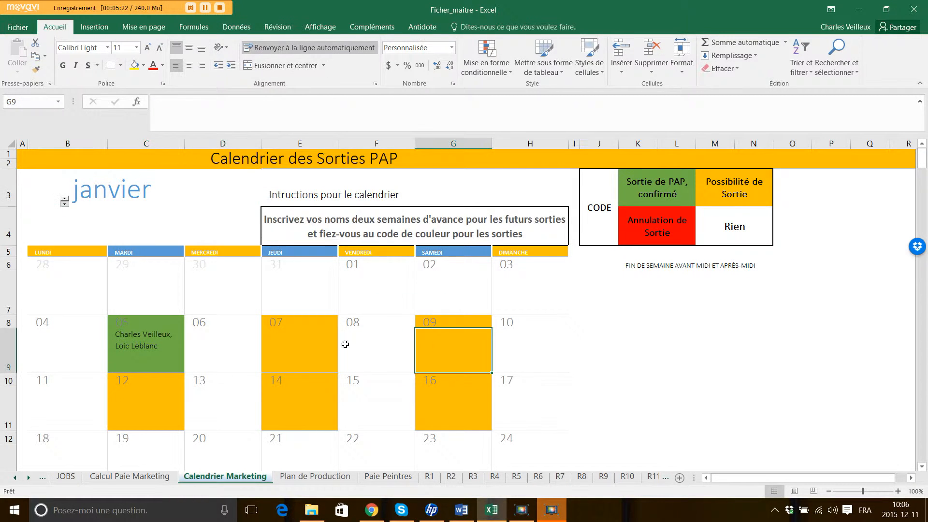
{"action": "left_click", "coordinate": [318, 343]}
{"action": "key", "text": "Down"}
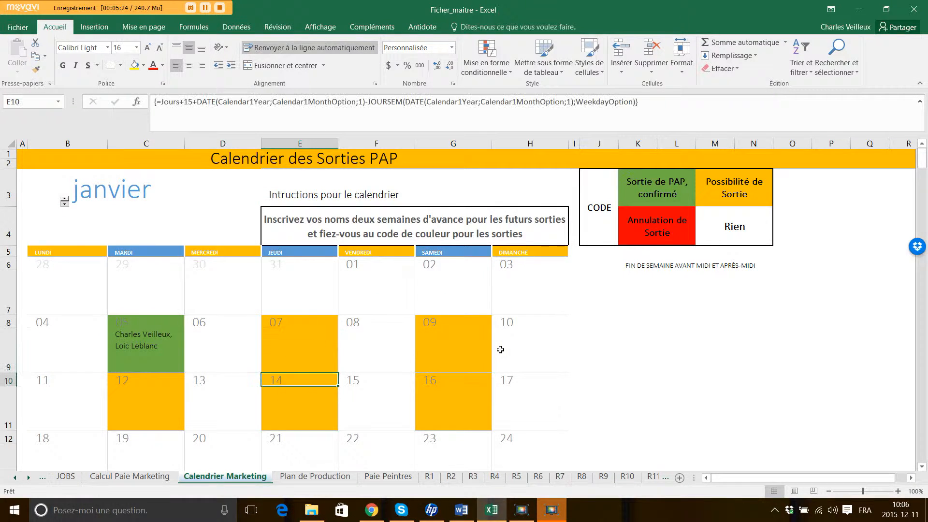
{"action": "scroll", "coordinate": [500, 350], "scroll_direction": "down", "scroll_amount": 1}
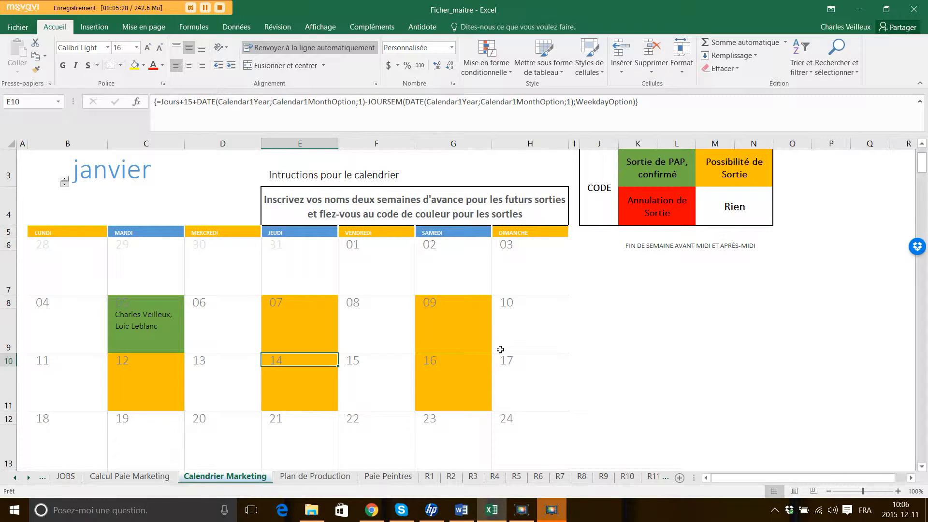
{"action": "key", "text": "Up"}
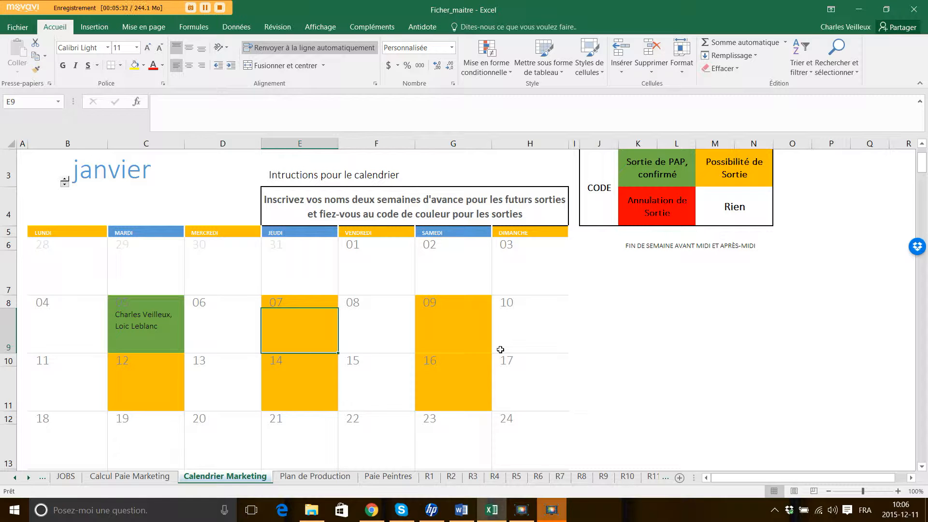
{"action": "key", "text": "Right"}
{"action": "key", "text": "Right"}
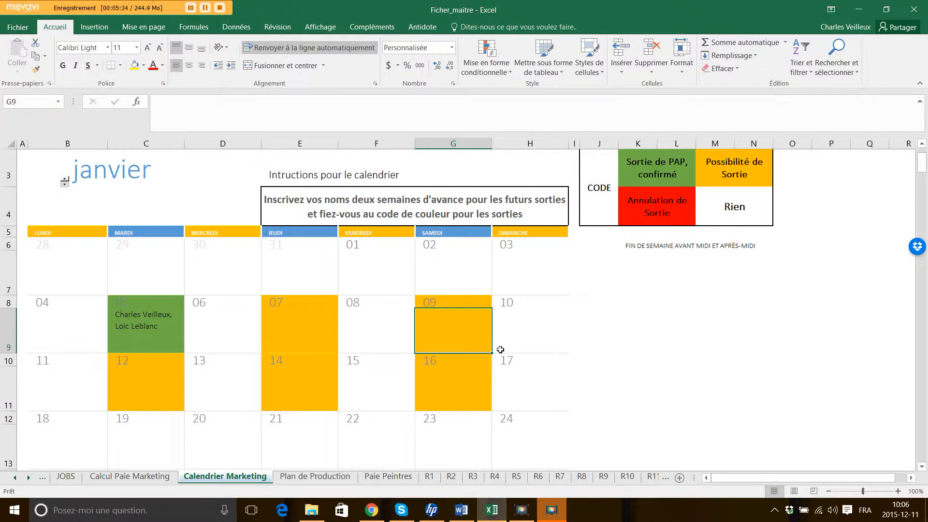
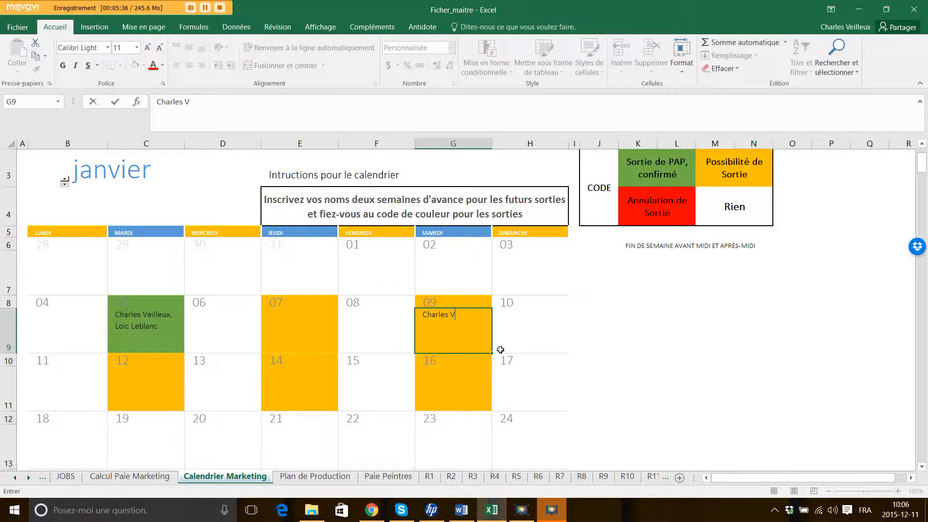
{"action": "key", "text": "Return"}
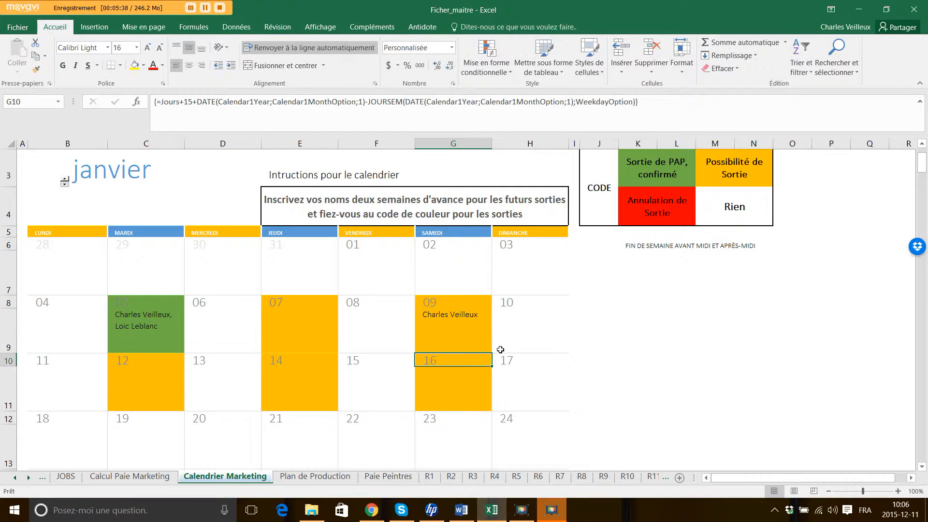
Enter the representative's name on the orange dates Thursday 14 and Saturday 16.
{"action": "key", "text": "Down"}
{"action": "key", "text": "Left"}
{"action": "key", "text": "Left"}
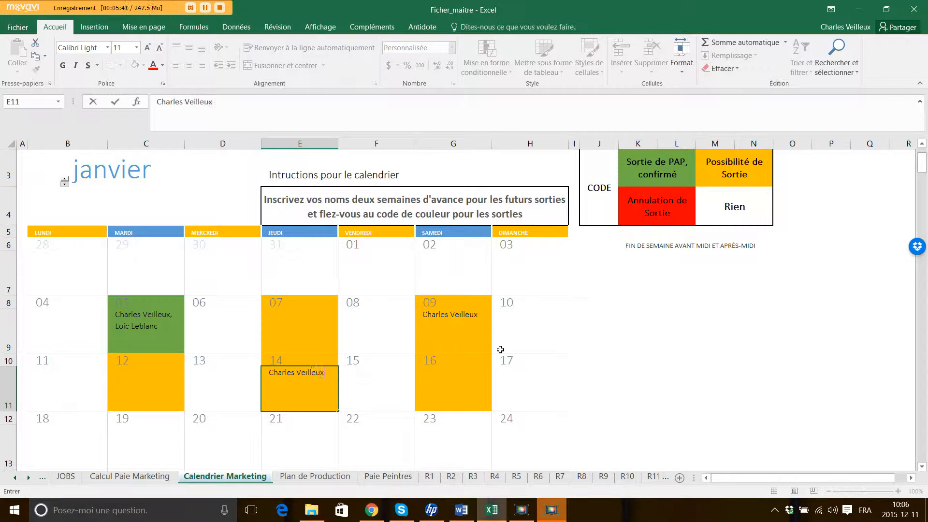
{"action": "key", "text": "Tab"}
{"action": "key", "text": "Tab"}
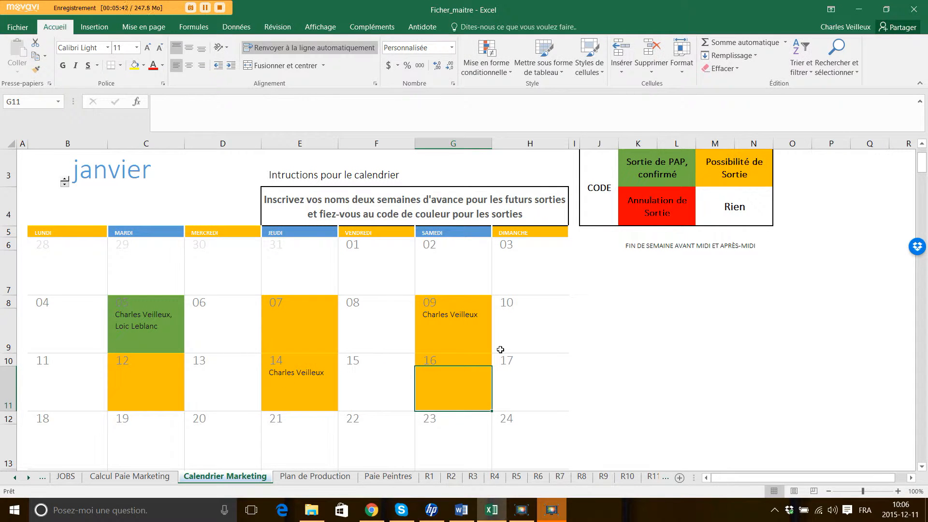
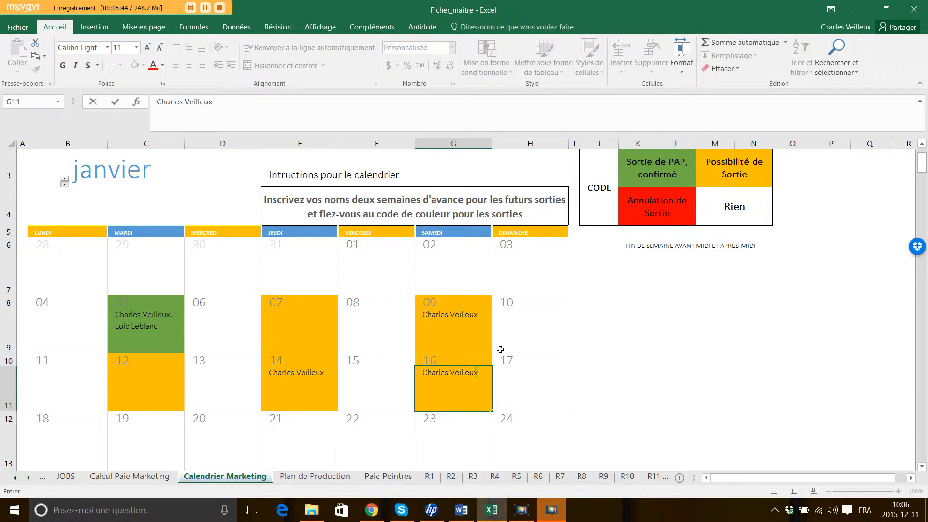
{"action": "key", "text": "Return"}
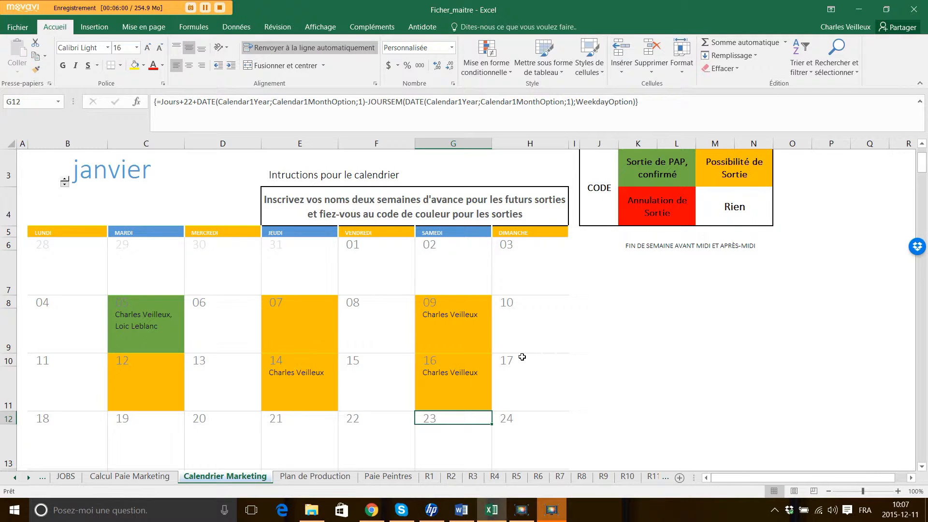
{"action": "left_click", "coordinate": [464, 335]}
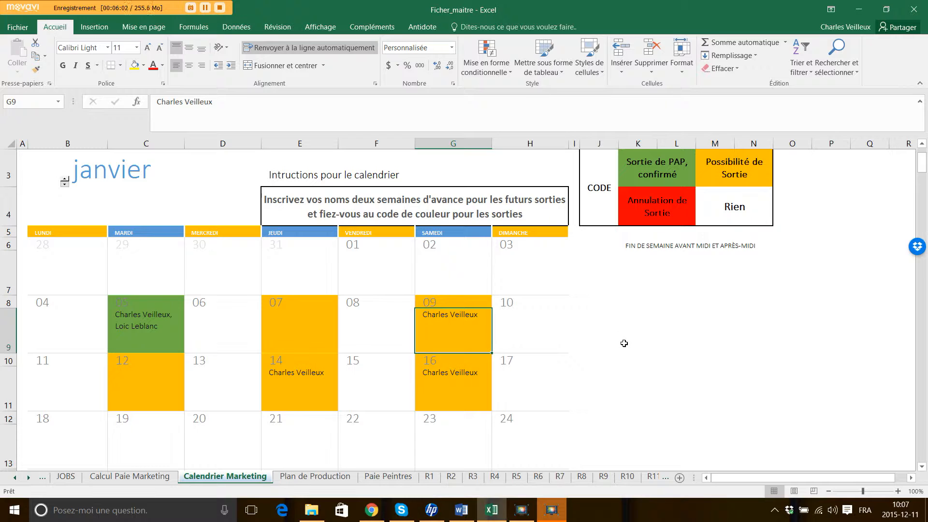
{"action": "key", "text": "shift+Up"}
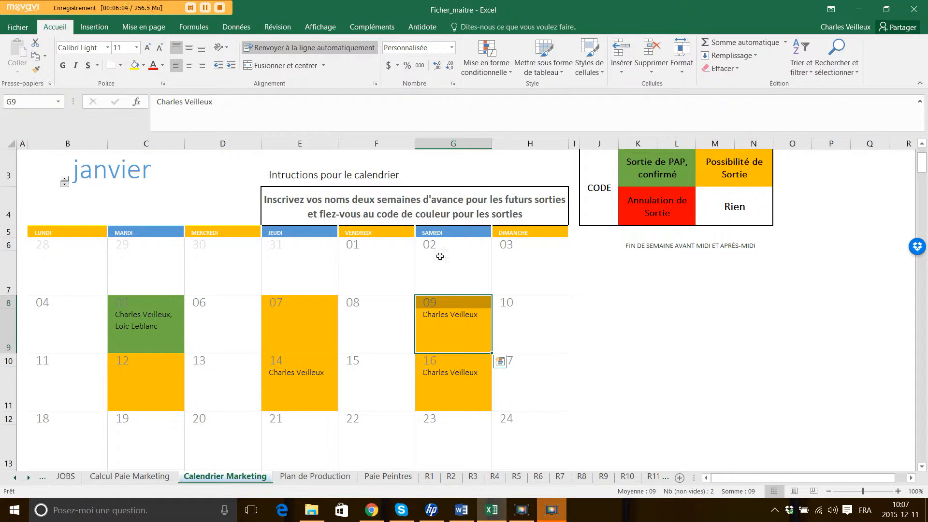
{"action": "left_click", "coordinate": [143, 65]}
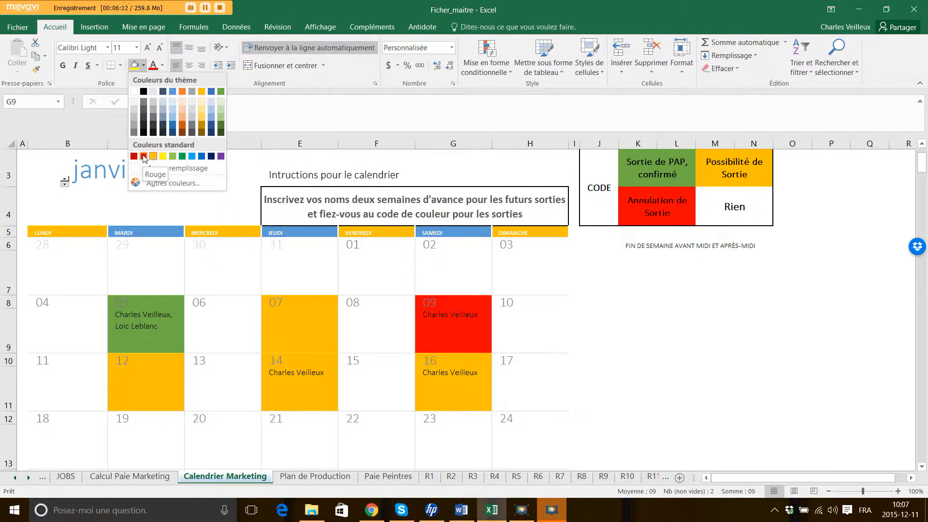
{"action": "left_click", "coordinate": [663, 351]}
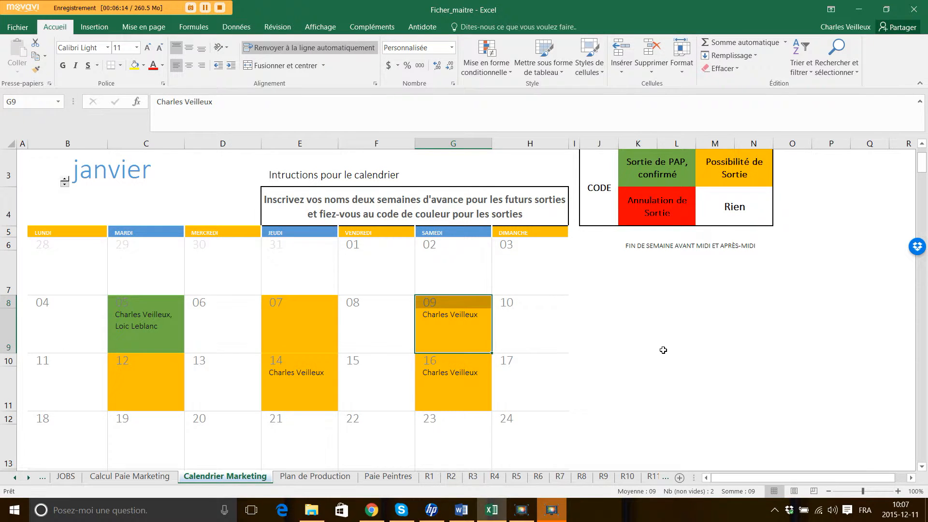
{"action": "left_click", "coordinate": [648, 335]}
{"action": "key", "text": "Left"}
{"action": "key", "text": "Left"}
{"action": "key", "text": "Left"}
{"action": "key", "text": "Left"}
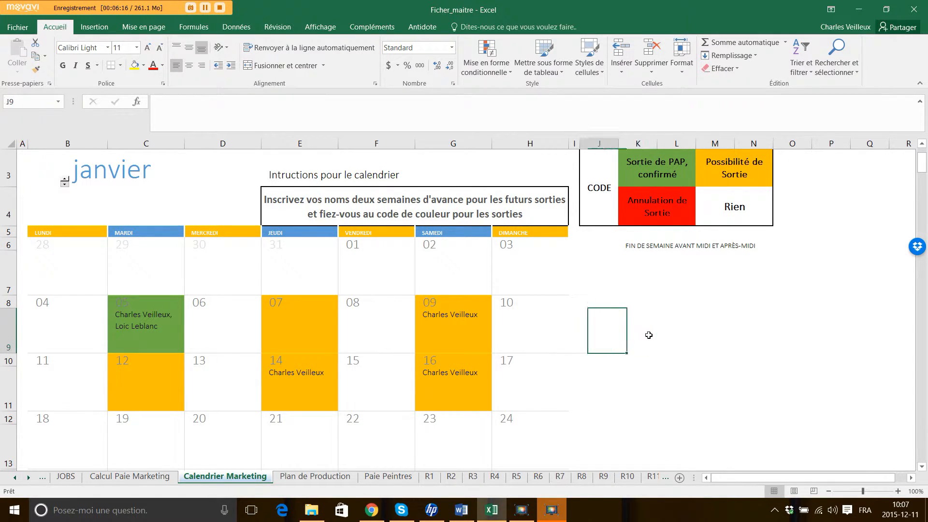
{"action": "key", "text": "Right"}
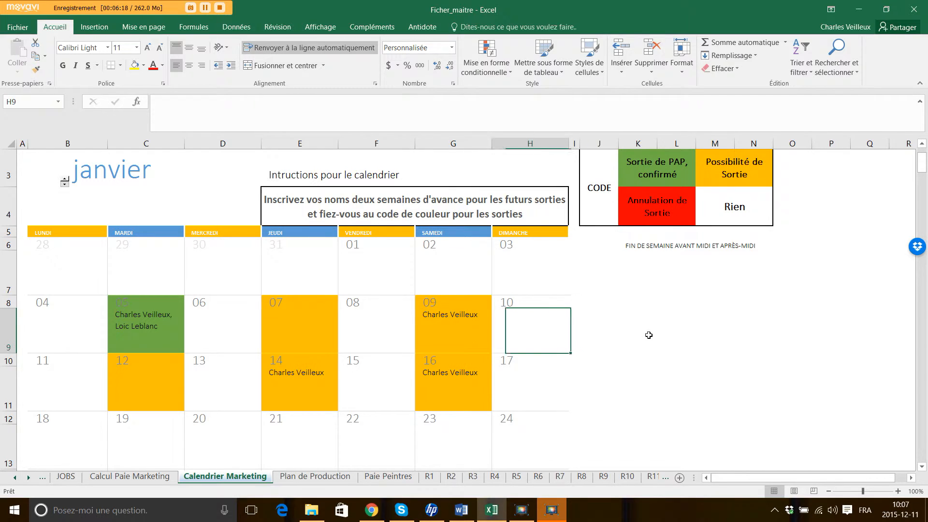
{"action": "key", "text": "Left"}
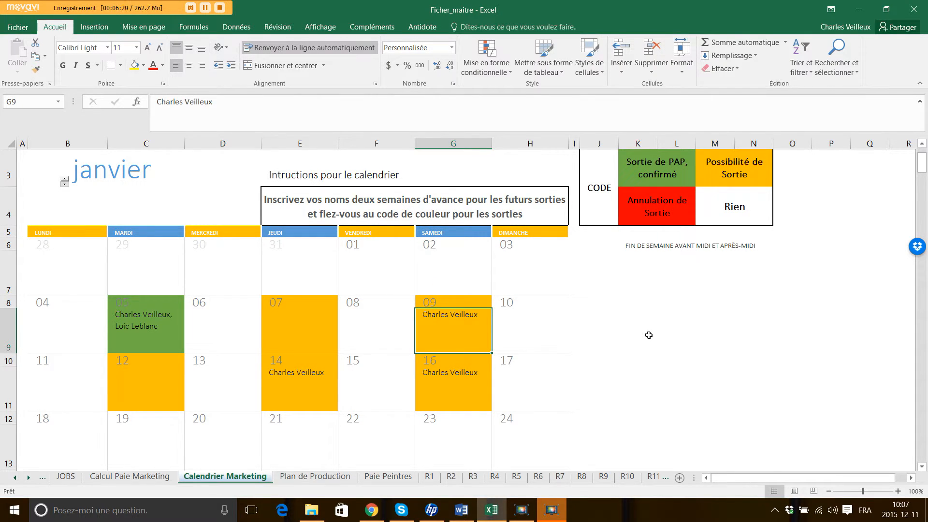